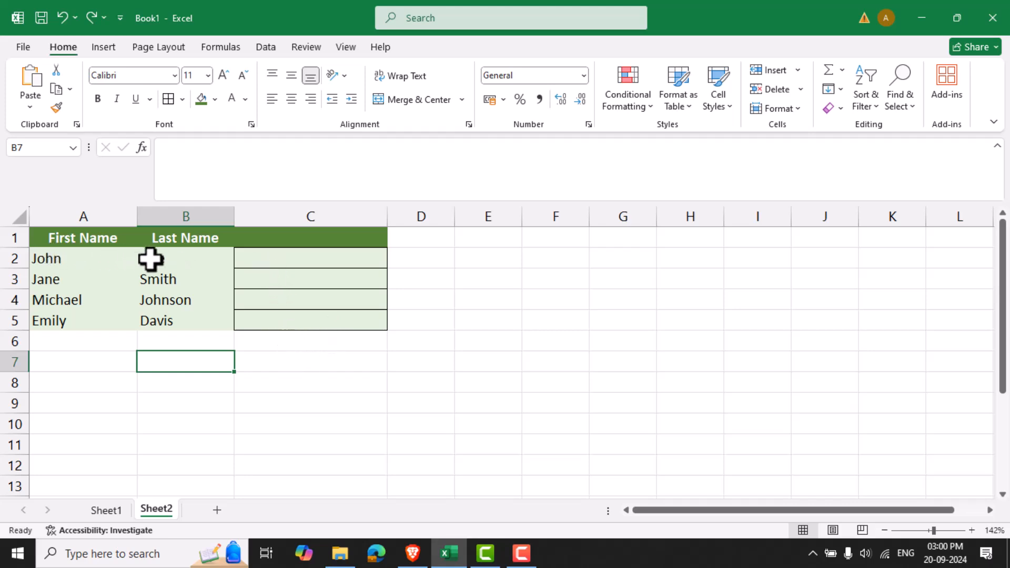
Enter the formula =CONCATENATE(A2, " ", B2) in cell C2 to join the first and last name with a space.
click(274, 263)
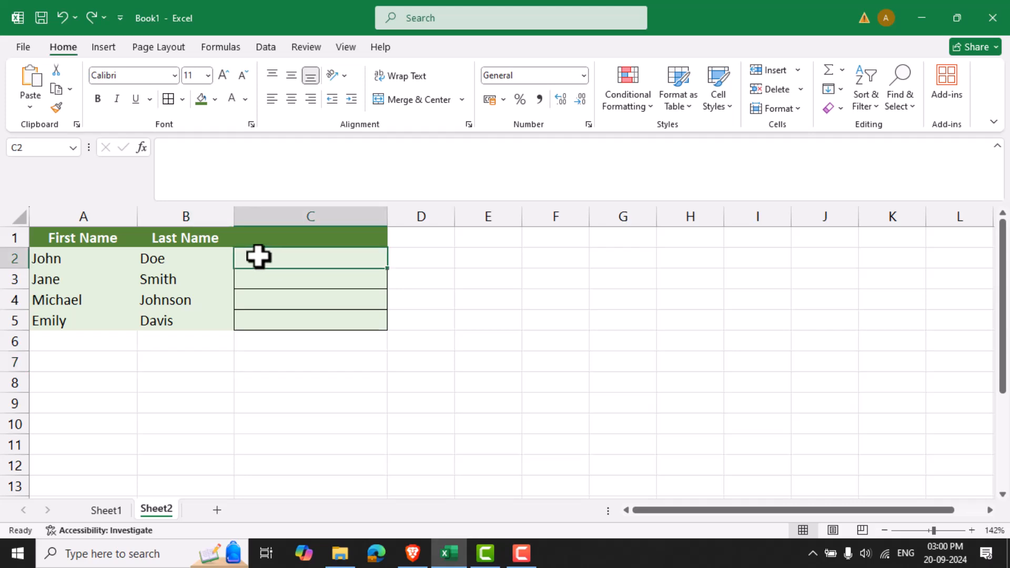
click(220, 162)
text(=CONCATENATE(A2, " ", B2))
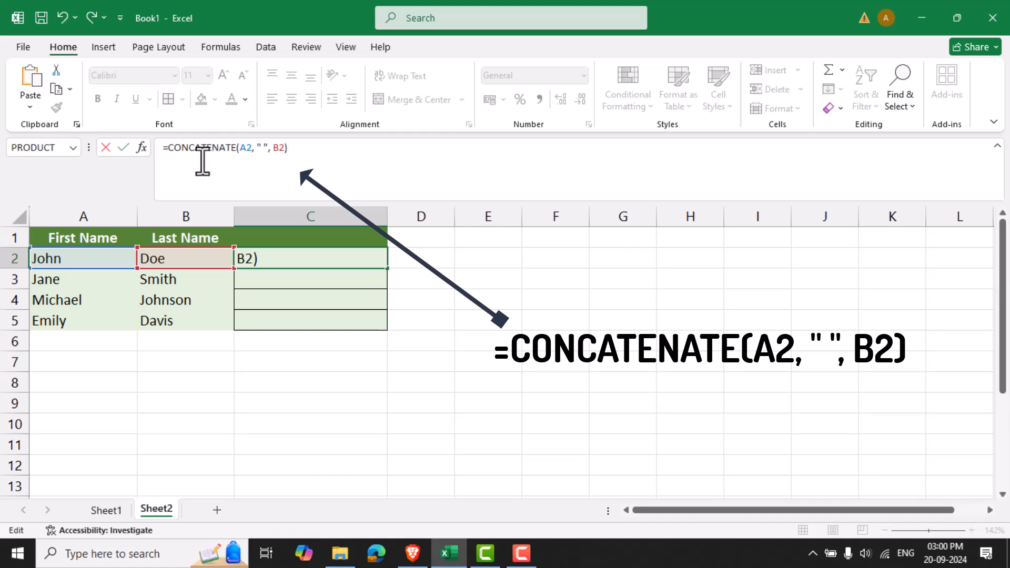
click(267, 151)
click(298, 154)
key(Return)
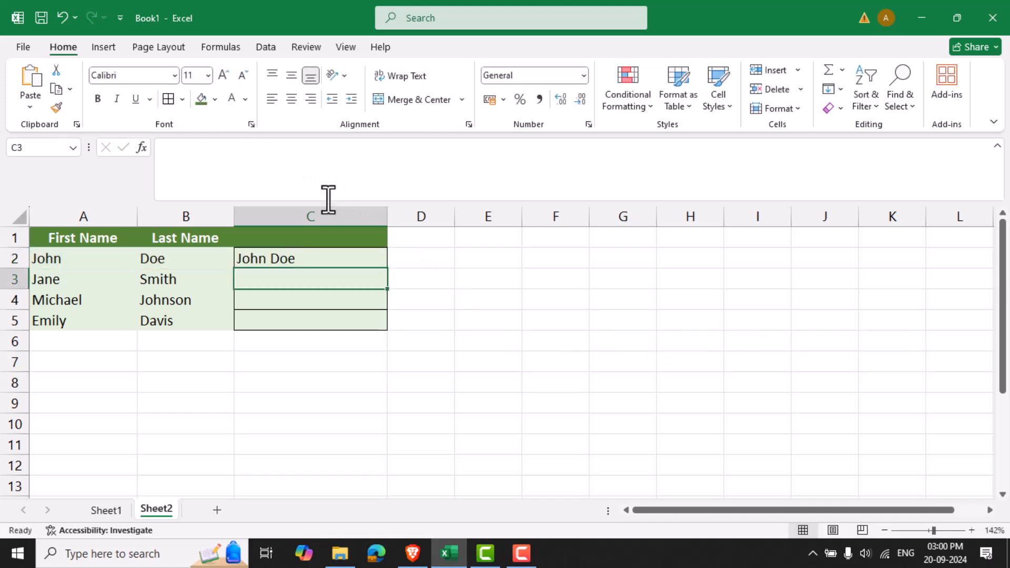
Fill the CONCATENATE formula from C2 down through C5.
click(275, 258)
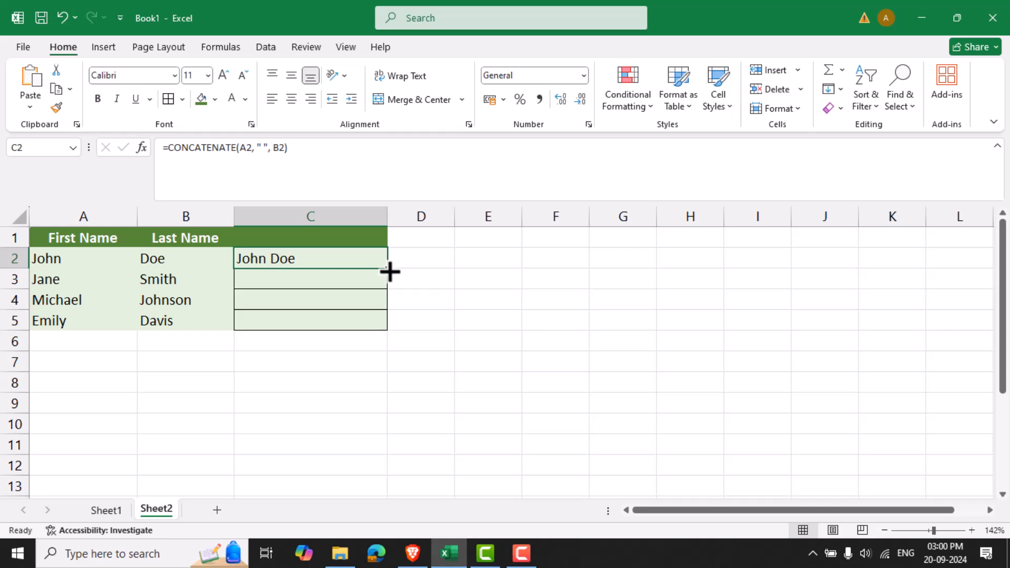
drag(387, 270, 388, 326)
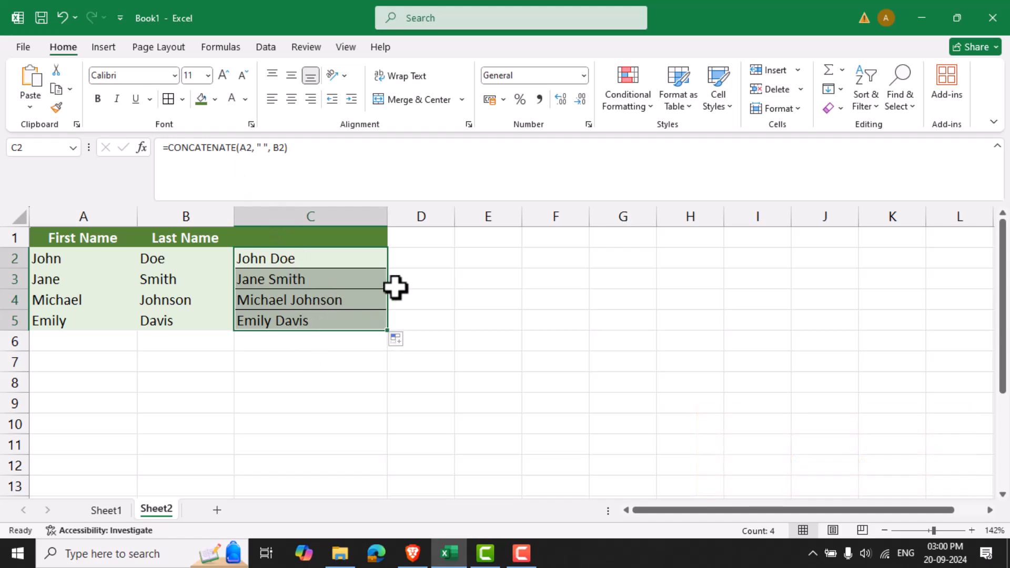
click(394, 286)
Change the formula in C2 to =CONCAT(A2, " ", B2) and fill it down through C5.
click(314, 257)
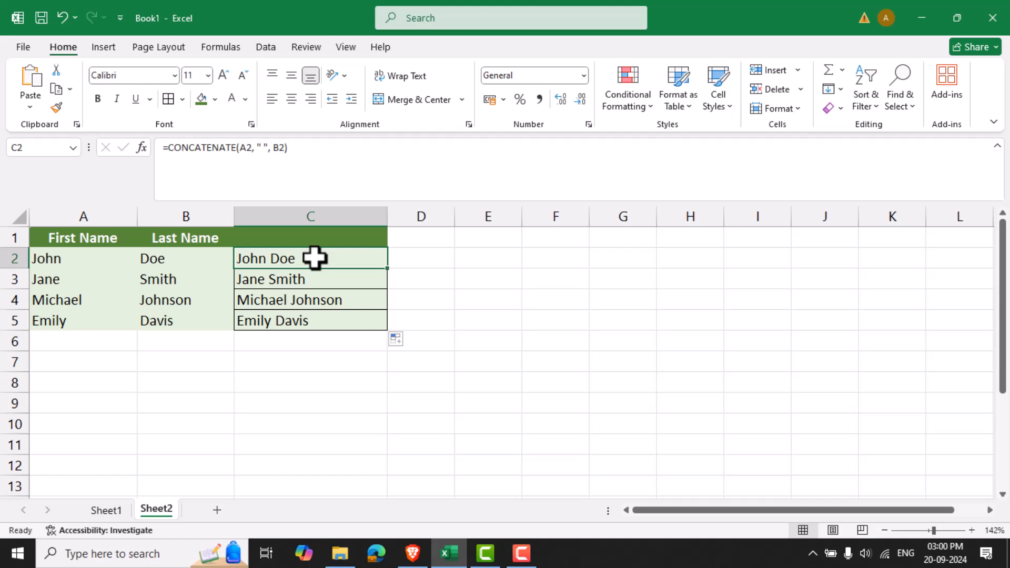
click(235, 146)
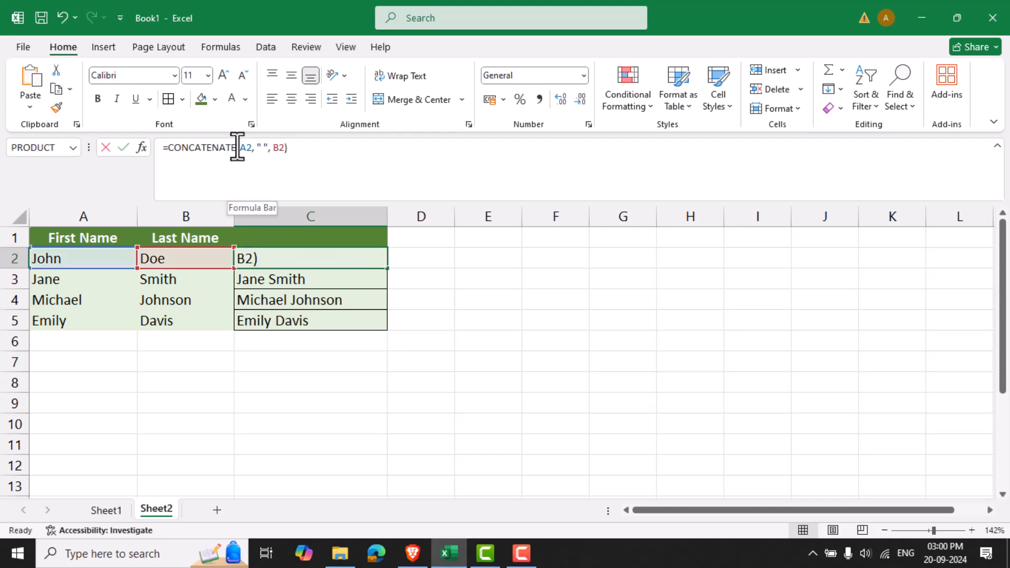
key(BackSpace)
key(BackSpace)
key(BackSpace)
key(BackSpace)
key(BackSpace)
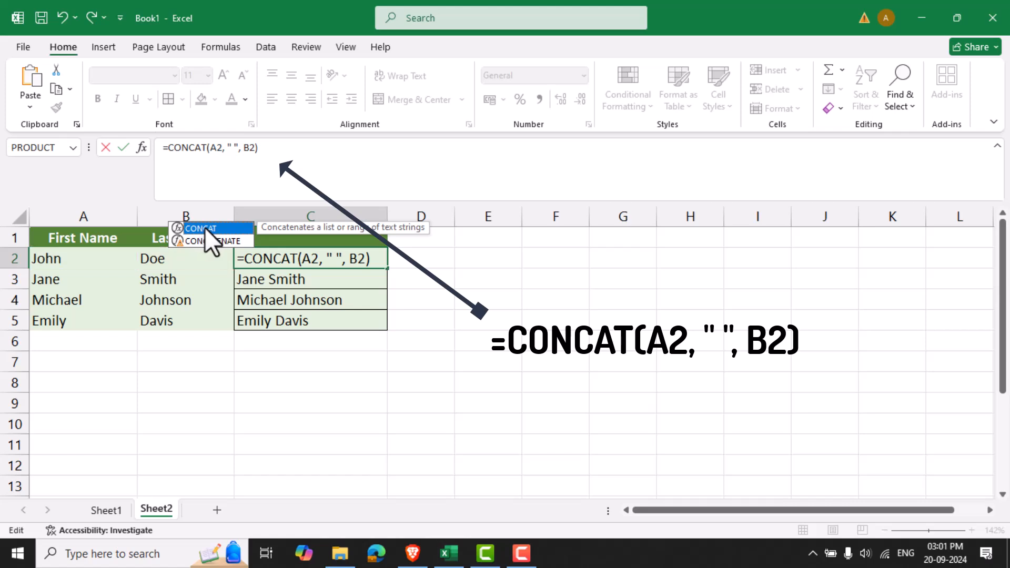
click(405, 277)
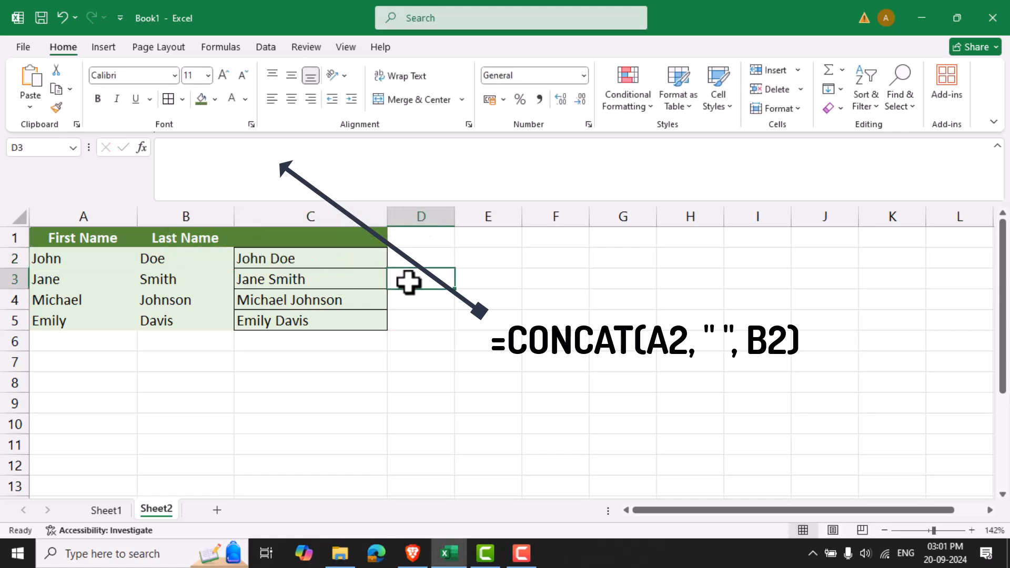
click(330, 261)
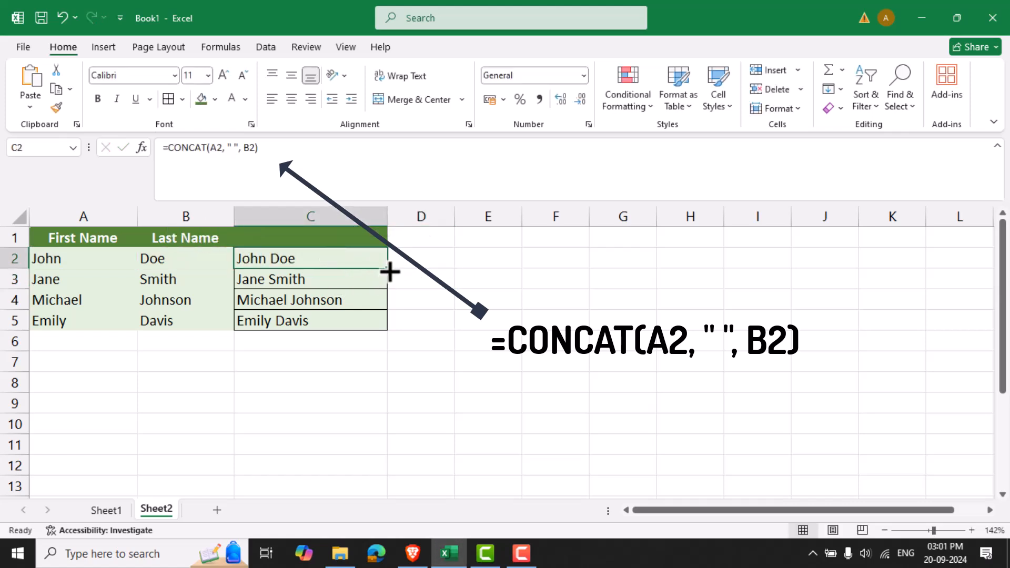
drag(389, 272, 389, 326)
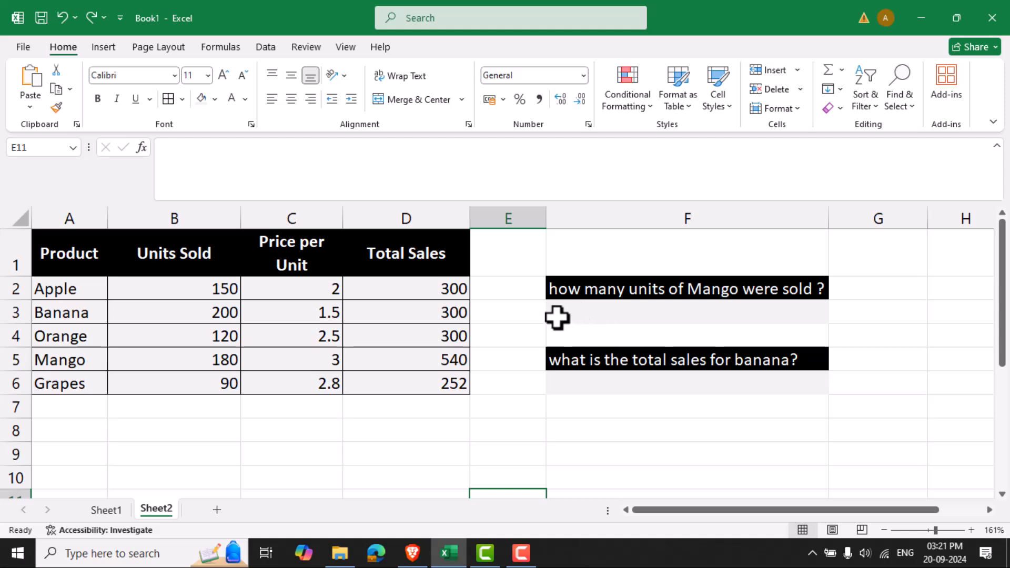
Enter =INDEX(B2:B6, 4) in cell F3 to return the units of Mango sold.
click(586, 317)
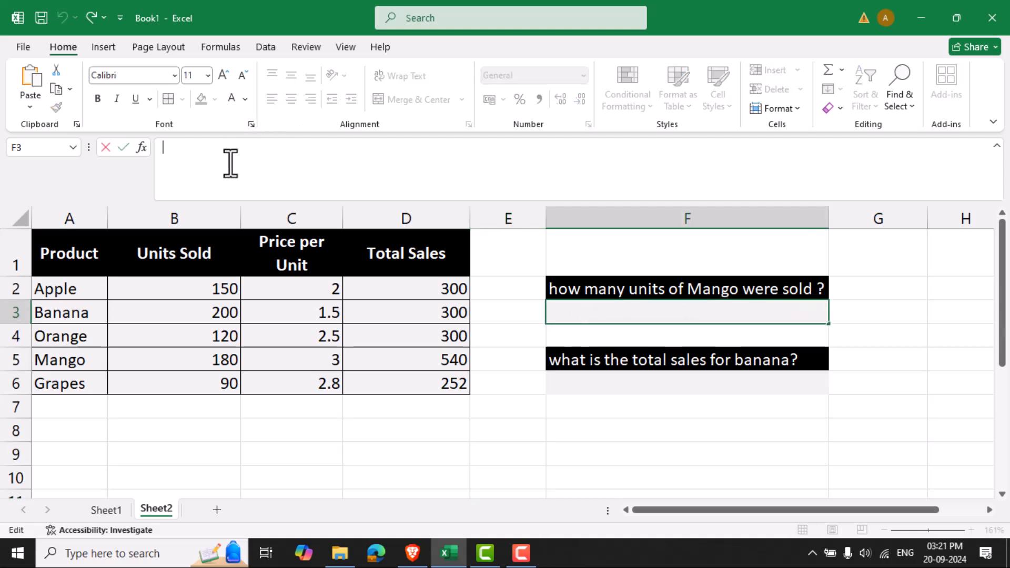
text(=INDEX(B2:B6, 4))
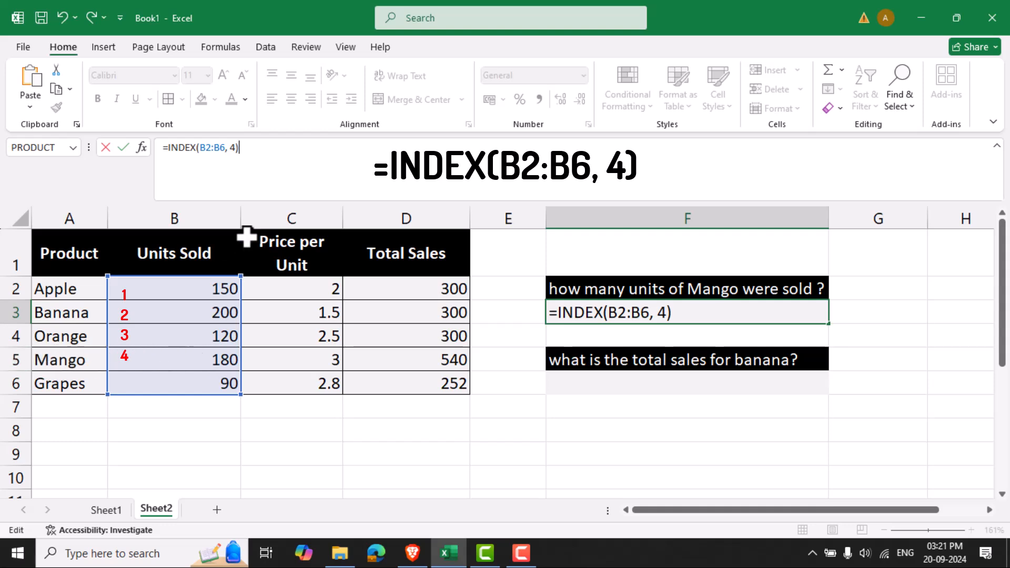
key(Return)
click(797, 314)
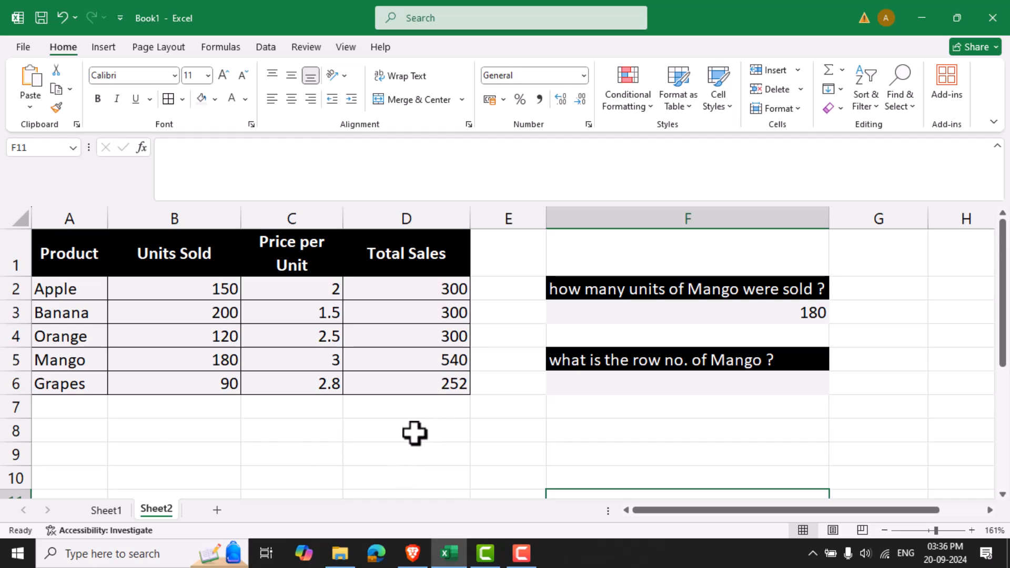
Enter =MATCH("Mango", A2:A6, 0) in cell F6 to find the row number of Mango.
click(640, 391)
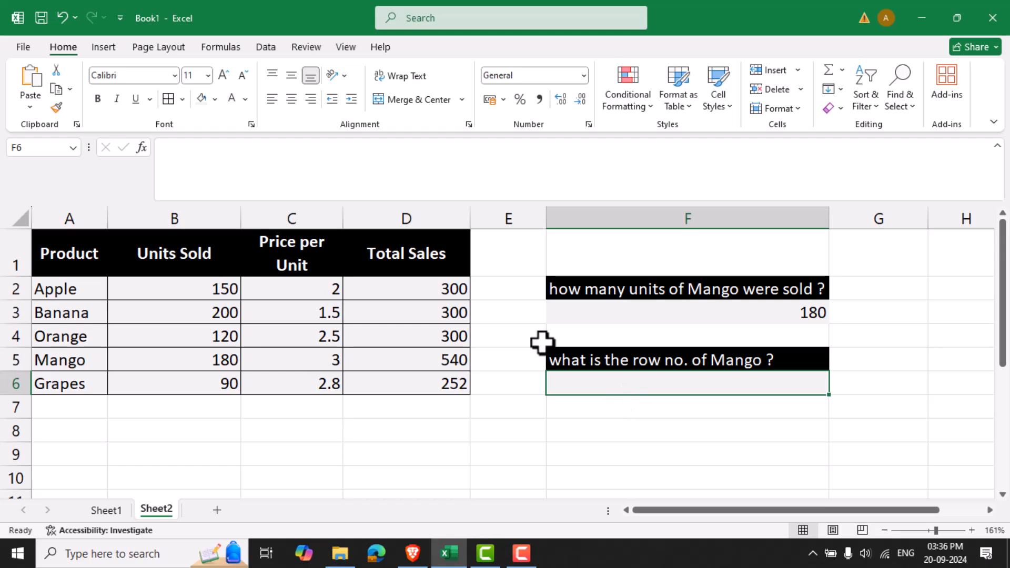
click(316, 171)
text(=MATCH("Mango", A2:A6, 0))
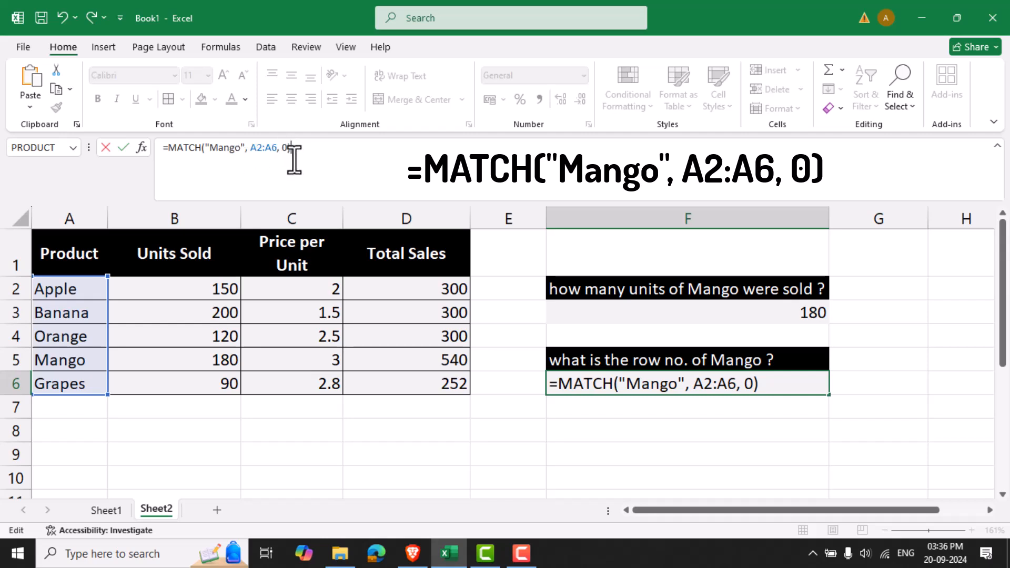
key(Return)
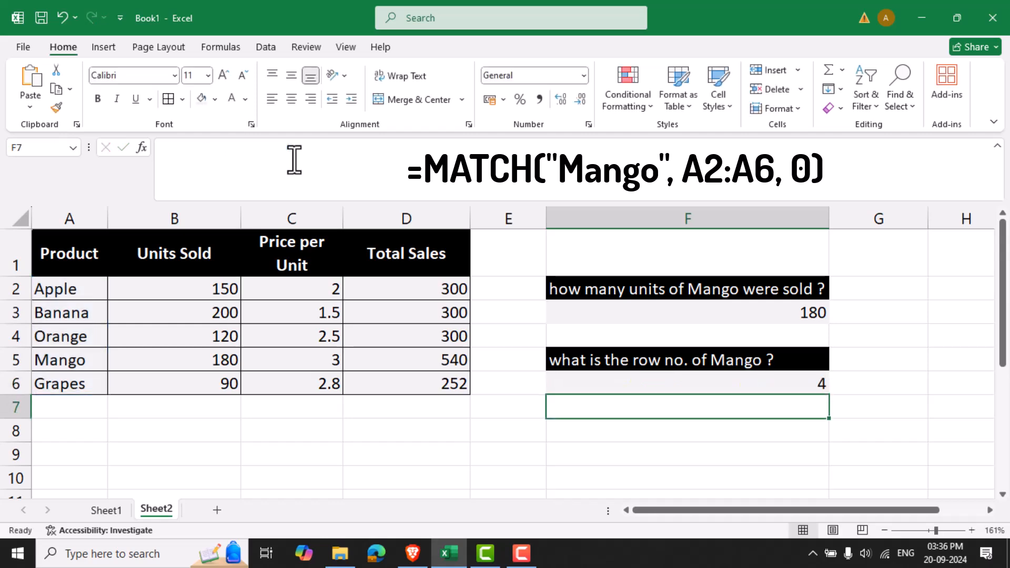
click(634, 385)
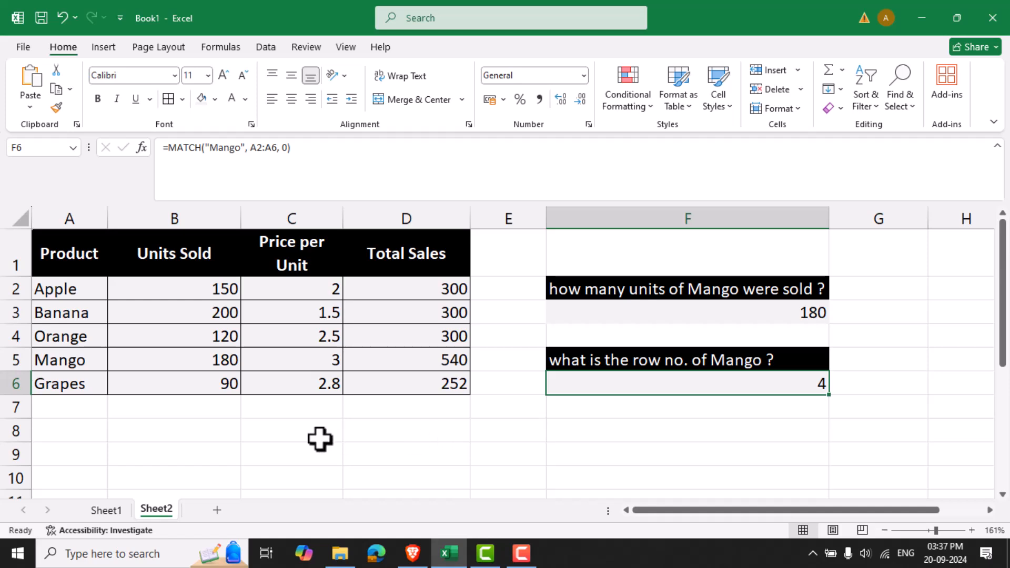
Replace the fixed row number in the F3 formula with a nested MATCH: =INDEX(B2:B6, MATCH("Mango", A2:A6, 0)).
click(670, 314)
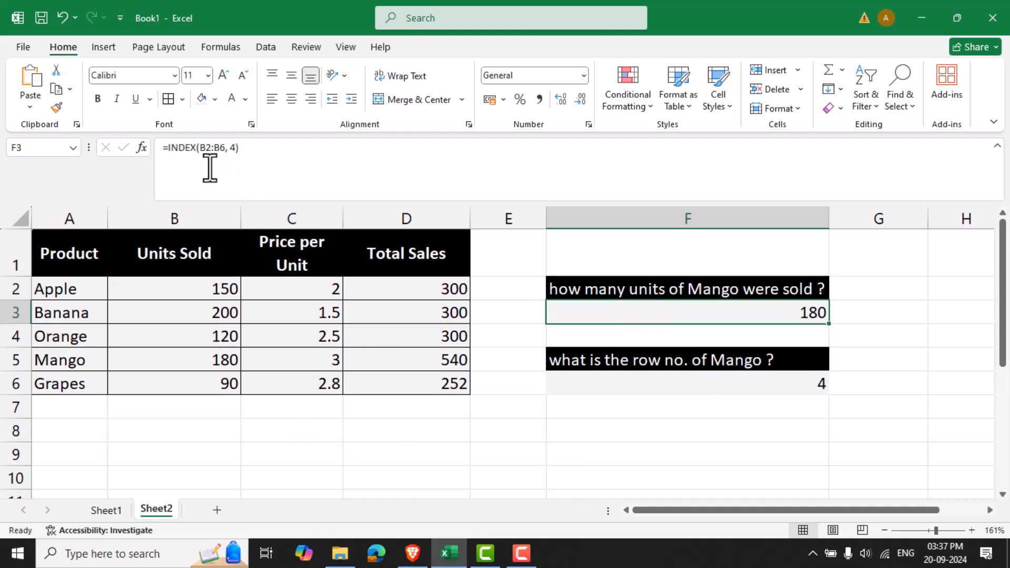
click(232, 149)
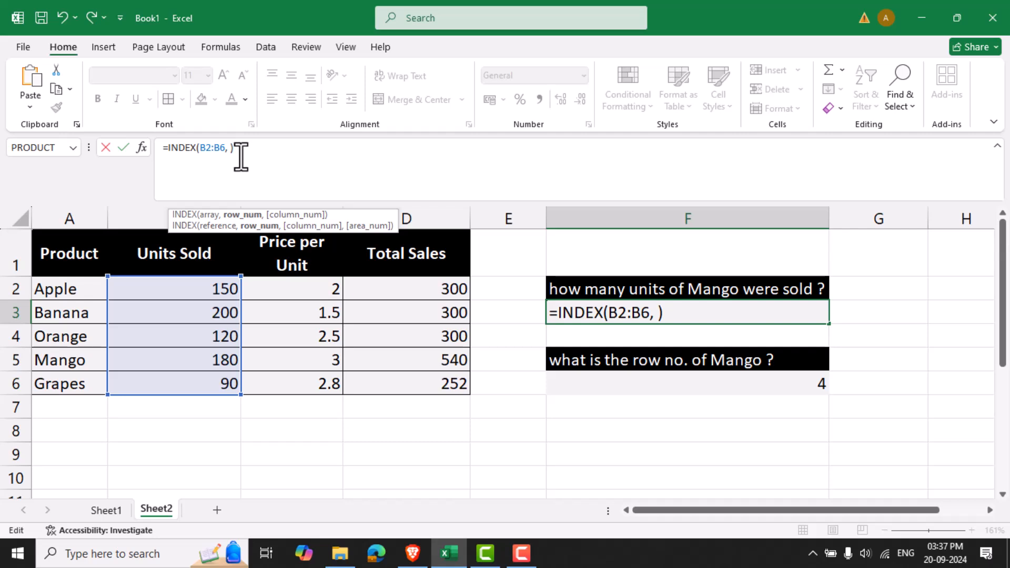
text(=MATCH("Mango", A2:A6, 0))
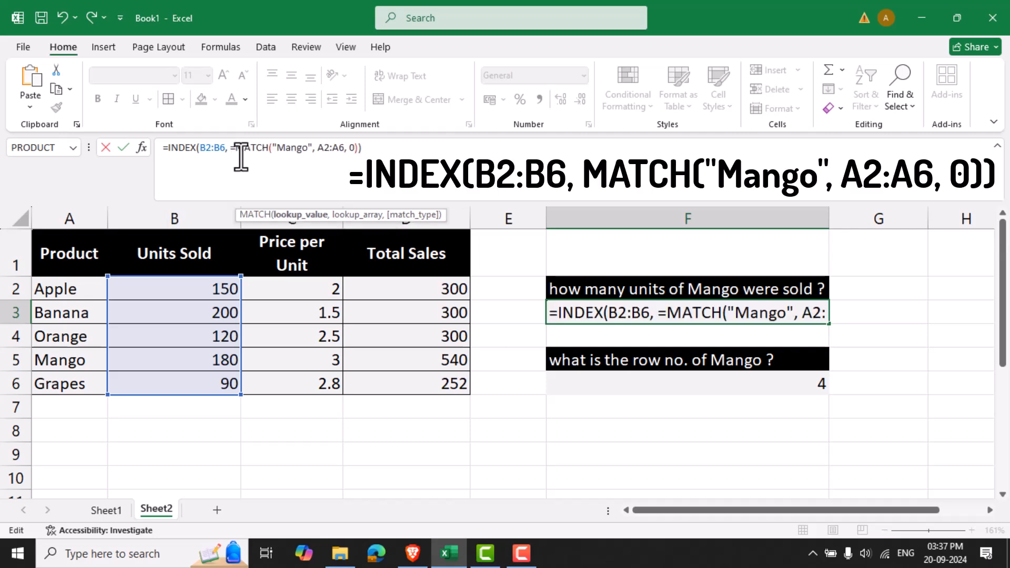
click(241, 156)
key(BackSpace)
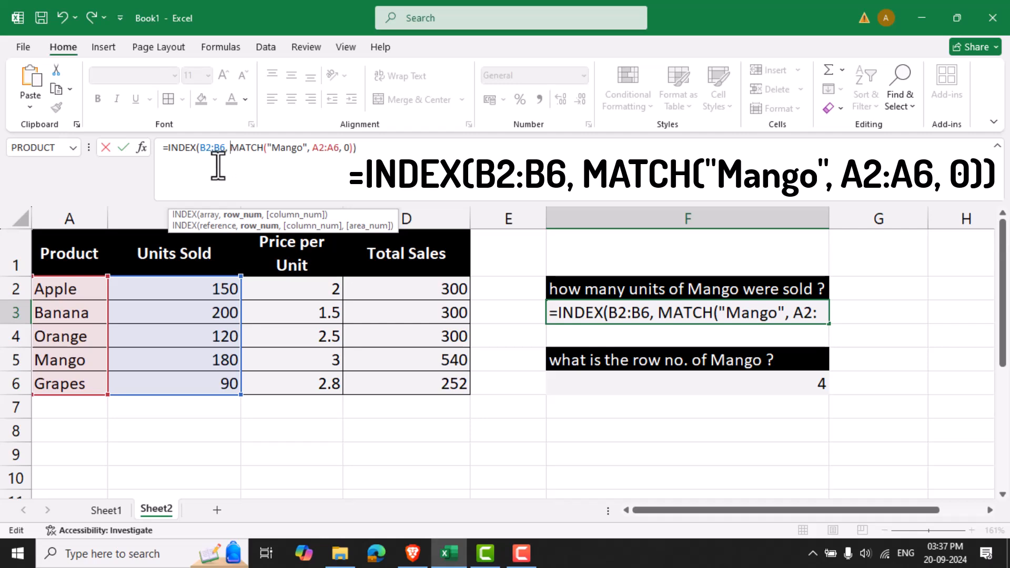
key(Return)
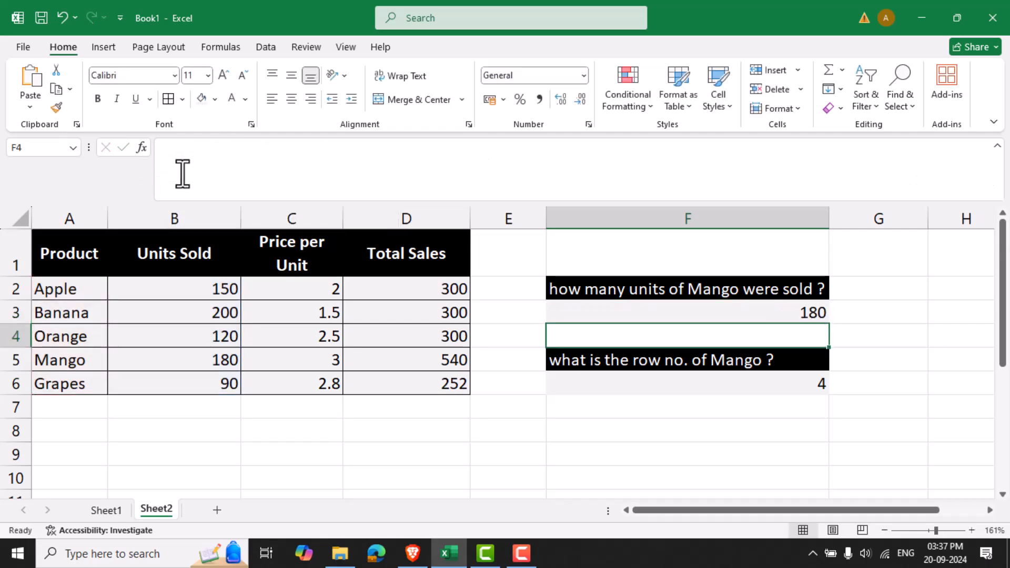
click(699, 310)
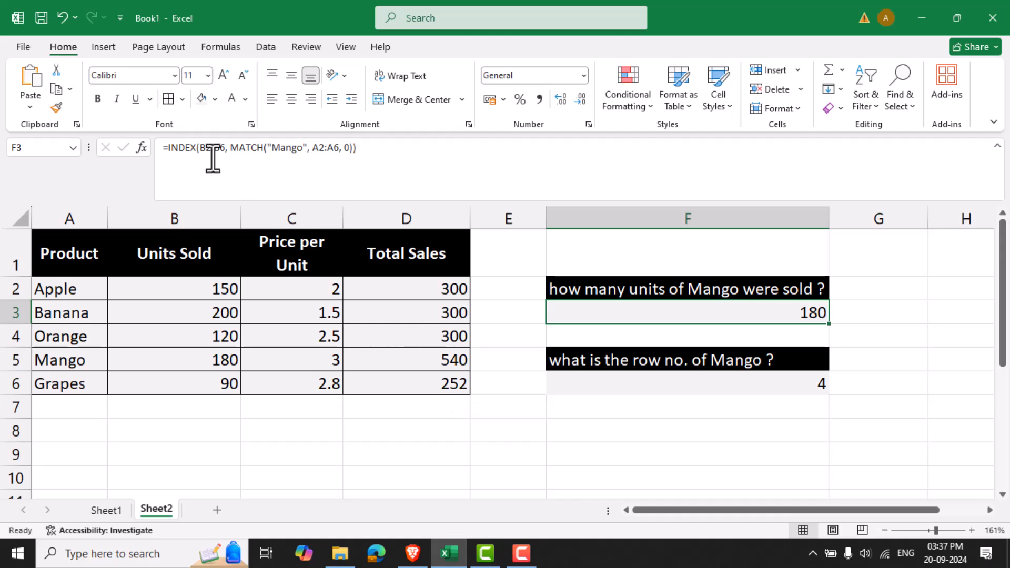
click(598, 394)
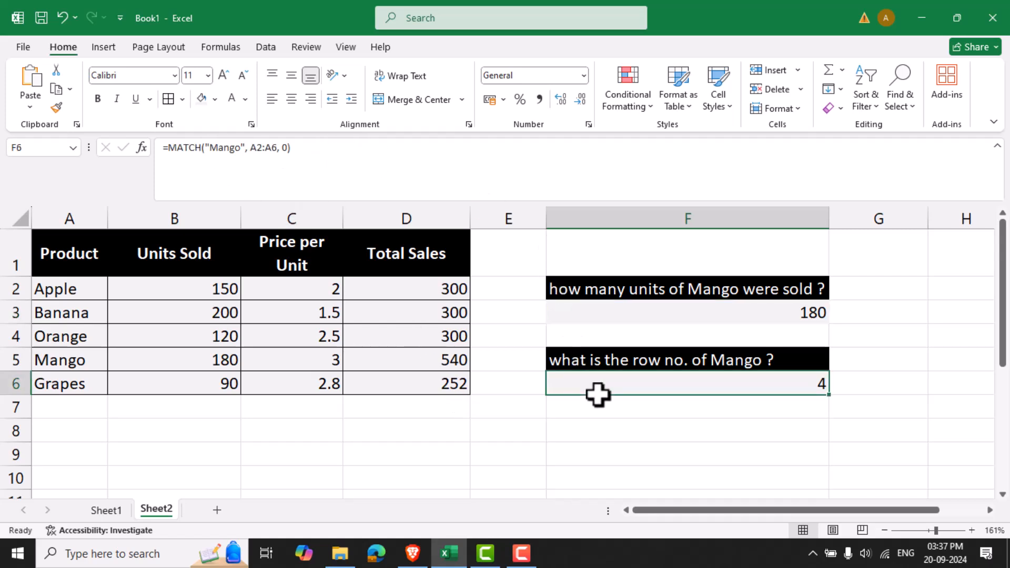
click(597, 316)
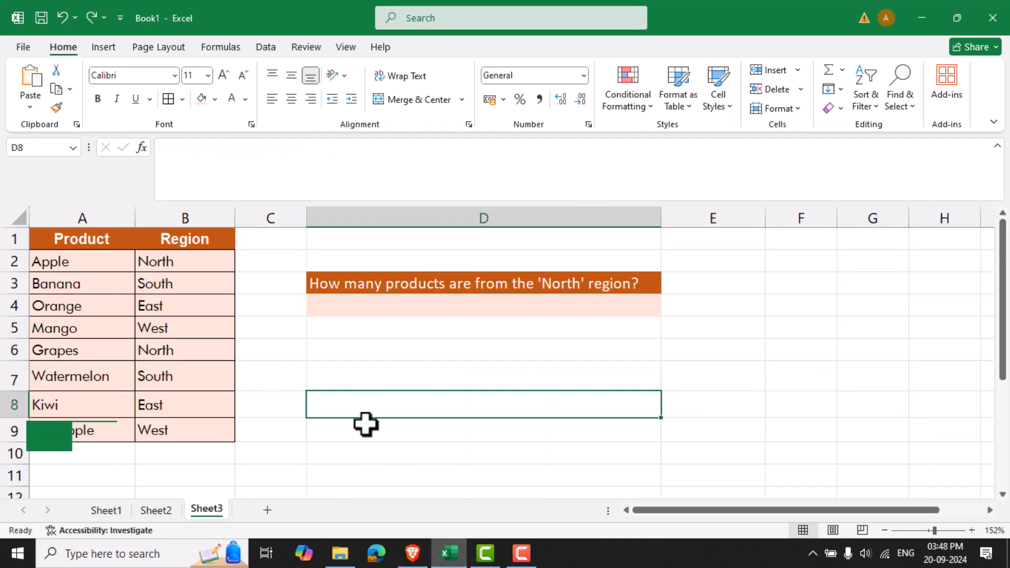
click(355, 362)
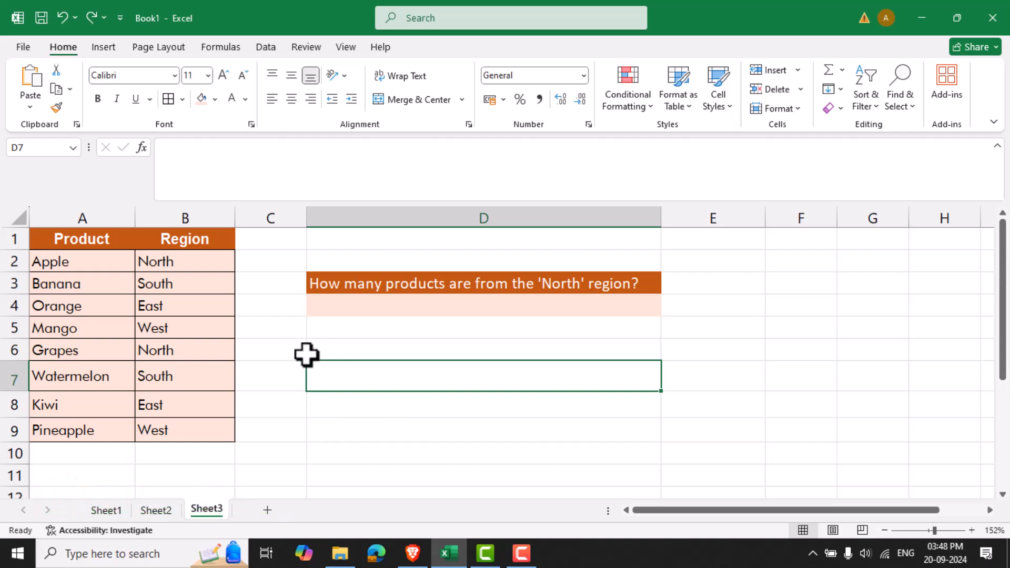
click(264, 324)
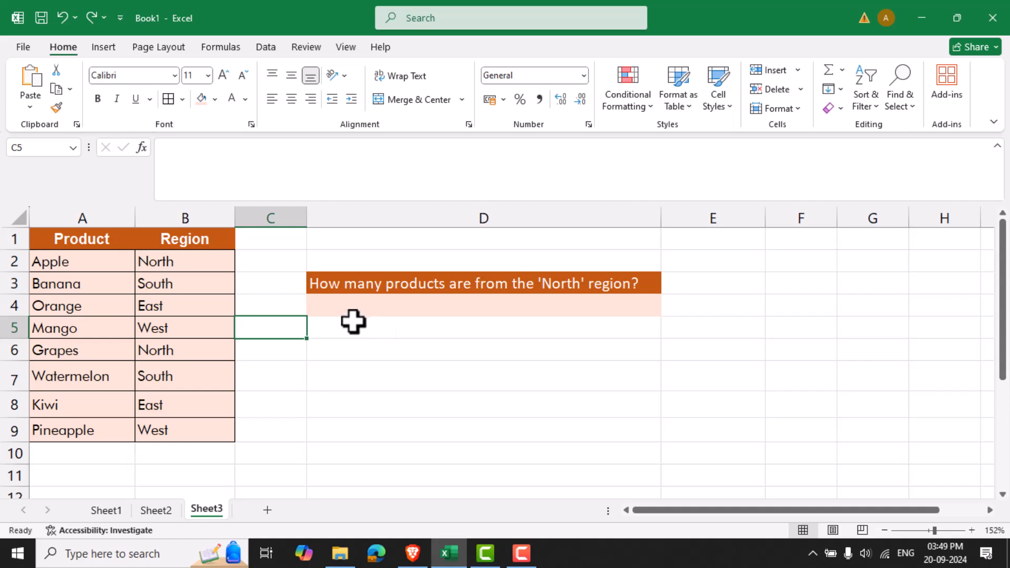
Enter =COUNTIF(B2:B9, "North") in cell D4 to count the products from the North region.
click(329, 309)
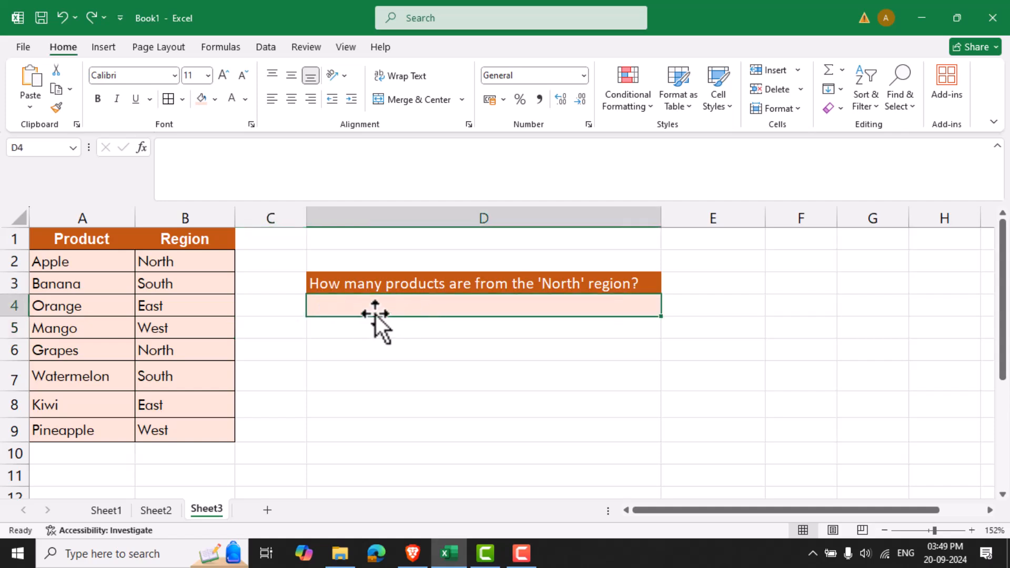
click(237, 160)
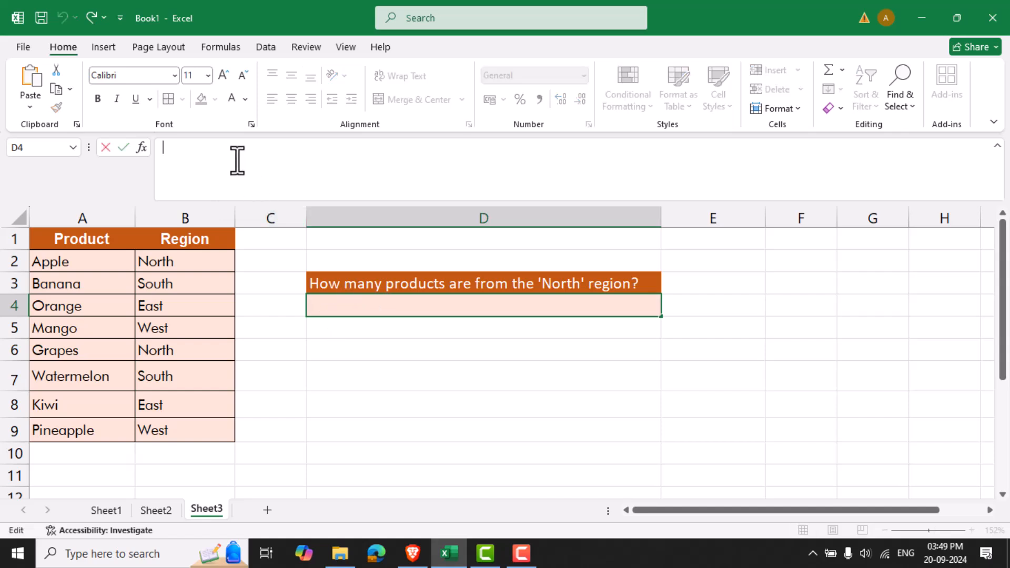
text(=COUNTIF(B2:B9, "North"))
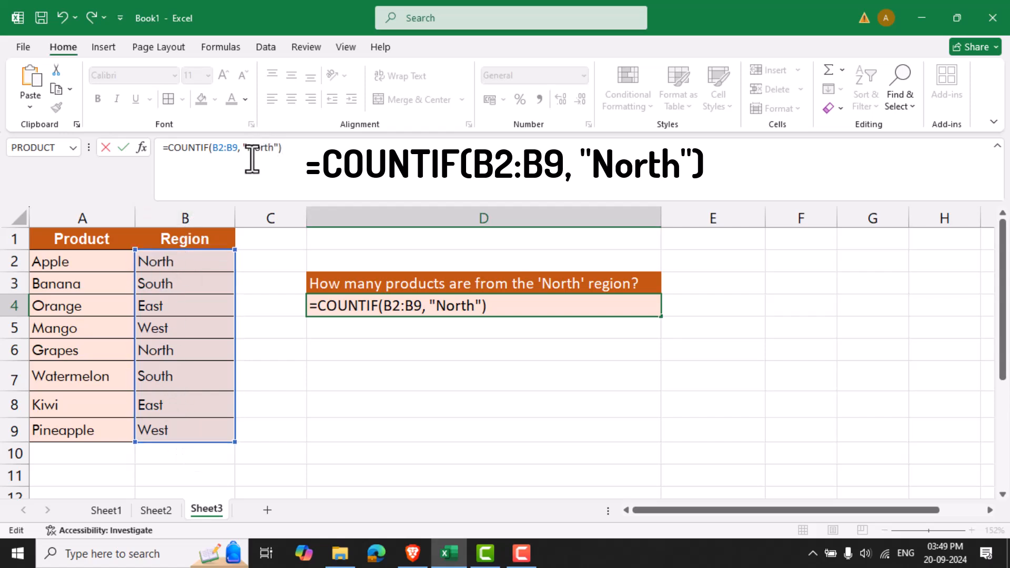
key(Return)
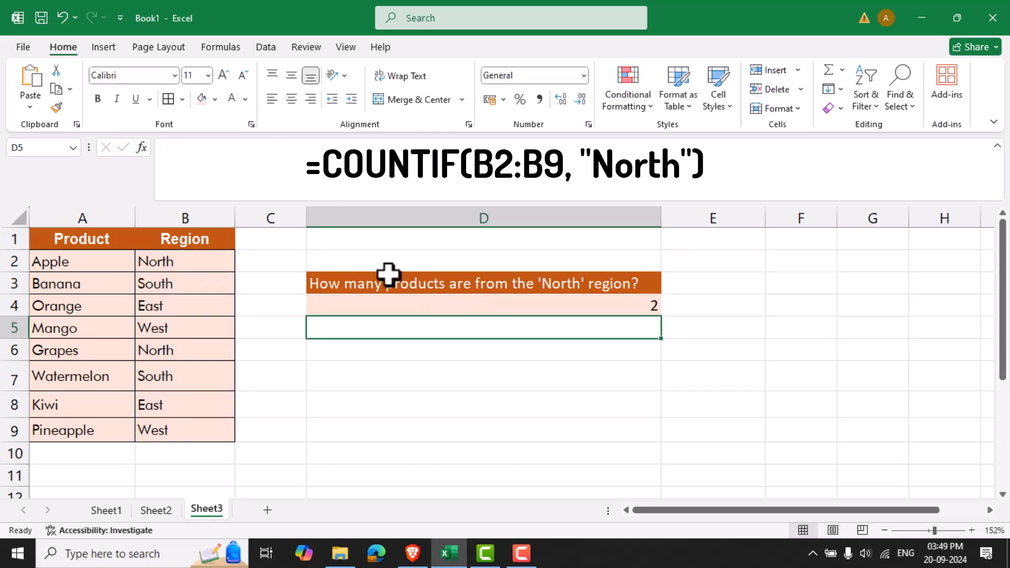
click(622, 307)
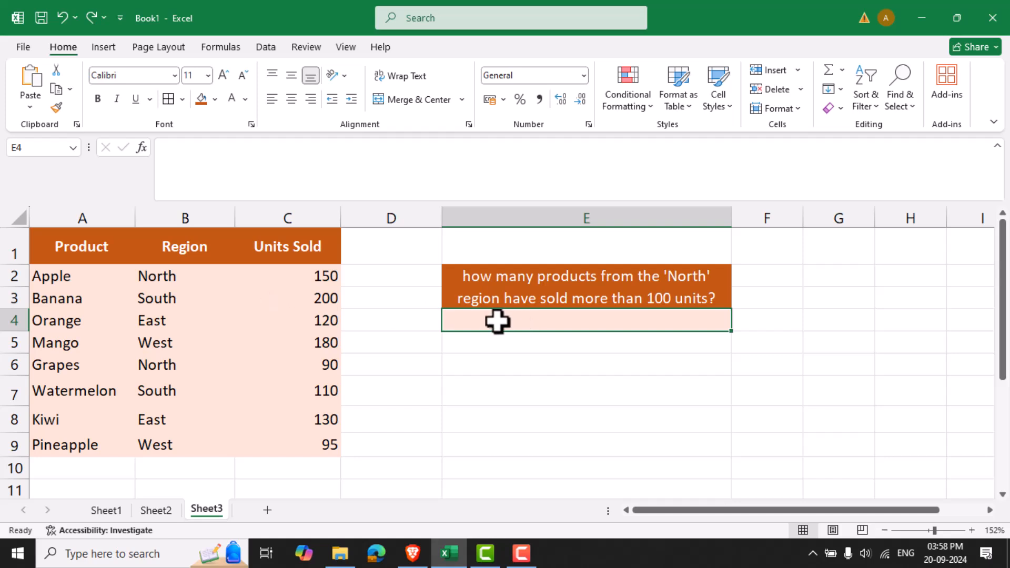
Enter =COUNTIFS(B2:B9, "North", C2:C9, ">100") in cell E4 to count North products that sold more than 100 units.
click(237, 163)
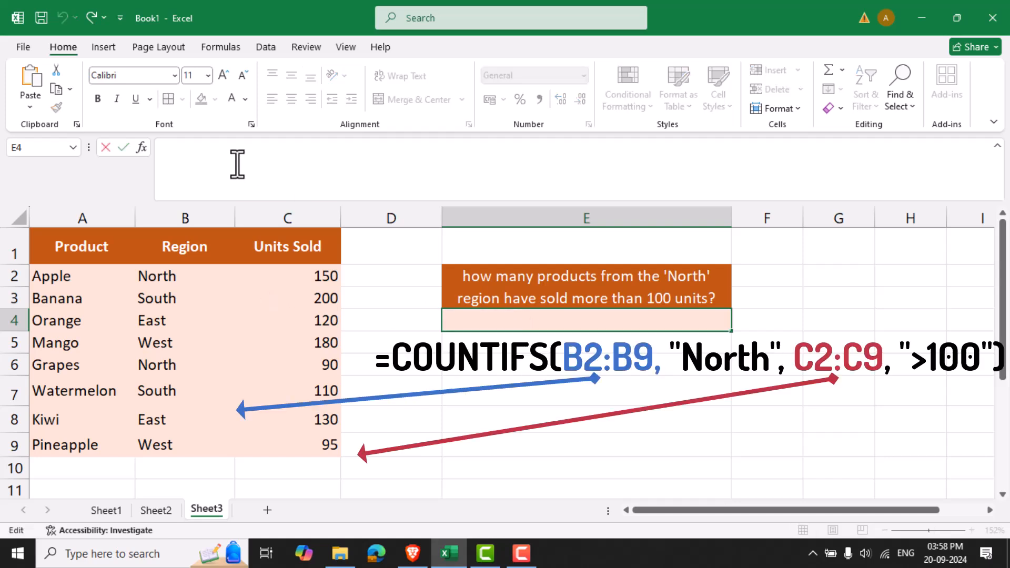
text(=COUNTIFS(B2:B9, "North", C2:C9, ">100"))
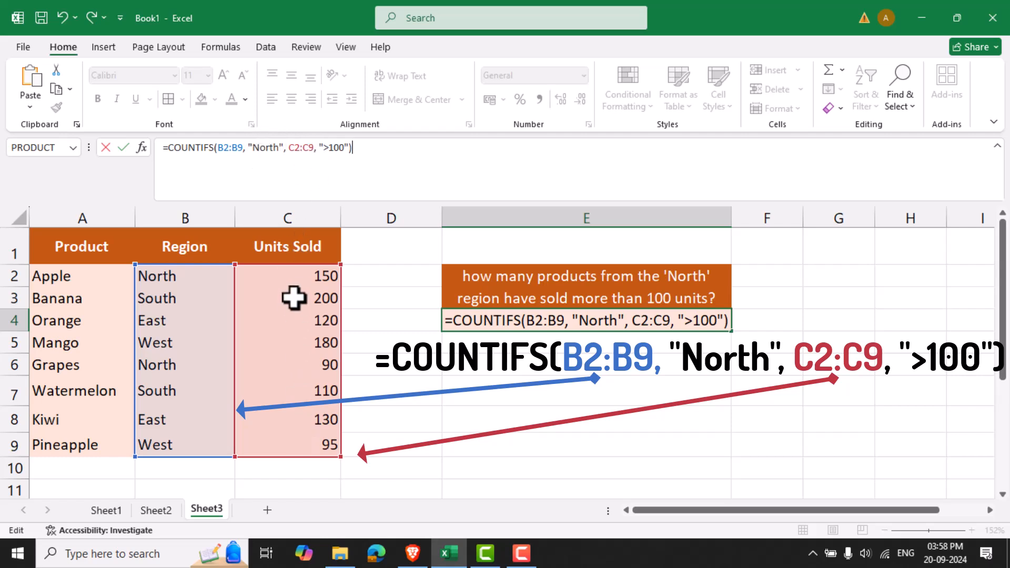
double_click(336, 157)
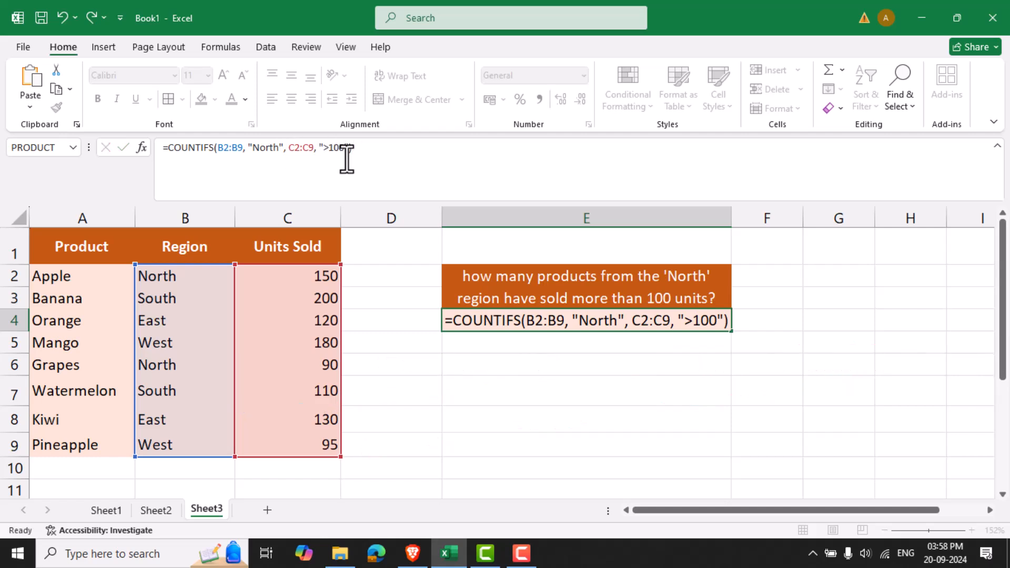
key(Return)
click(508, 321)
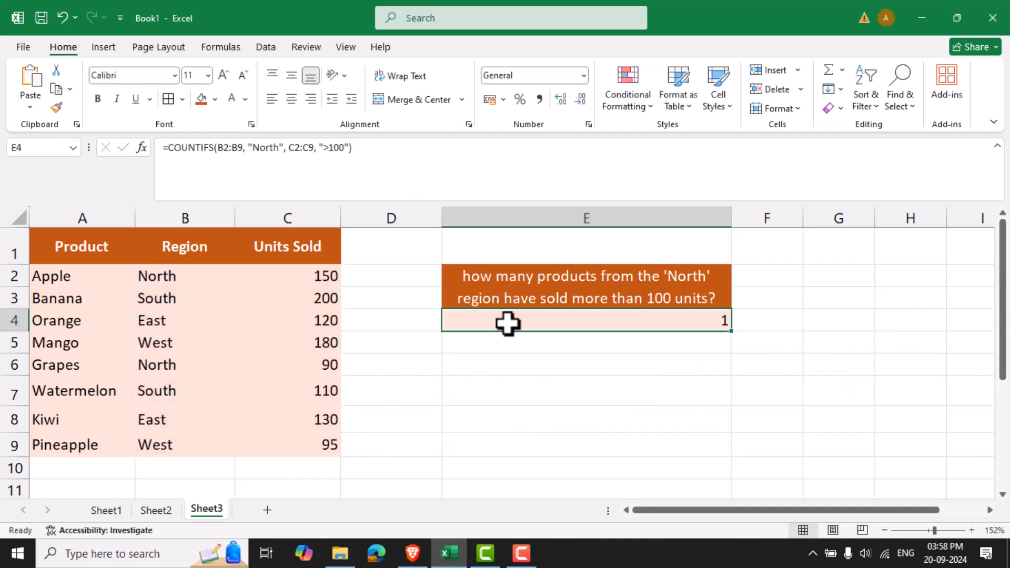
click(323, 277)
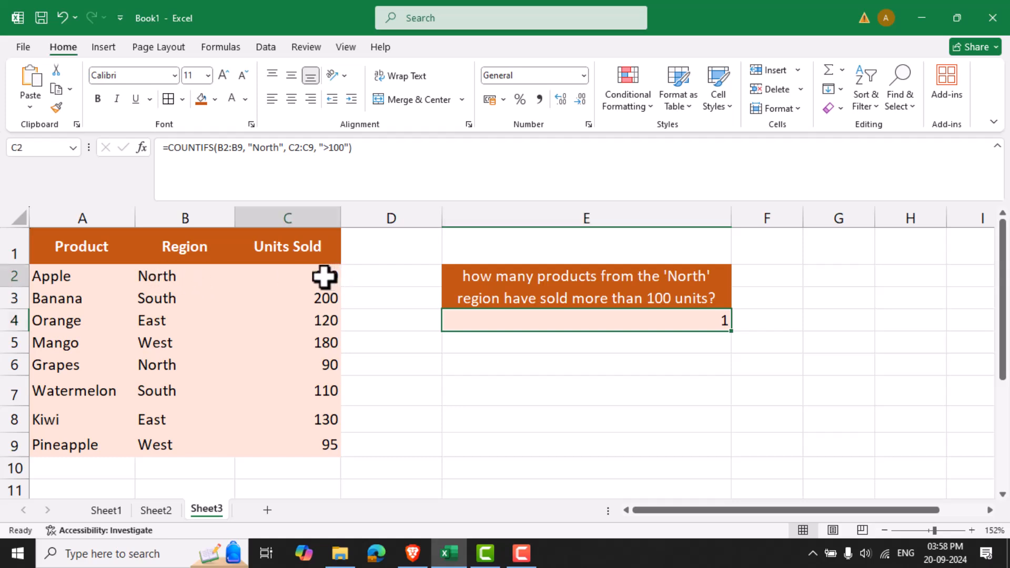
drag(323, 277, 180, 274)
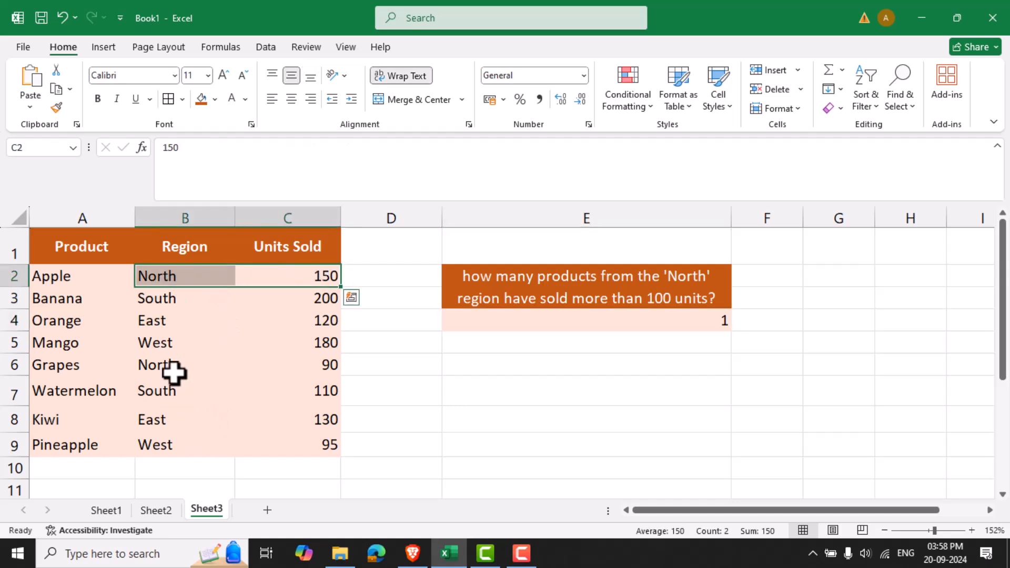
click(523, 371)
click(506, 318)
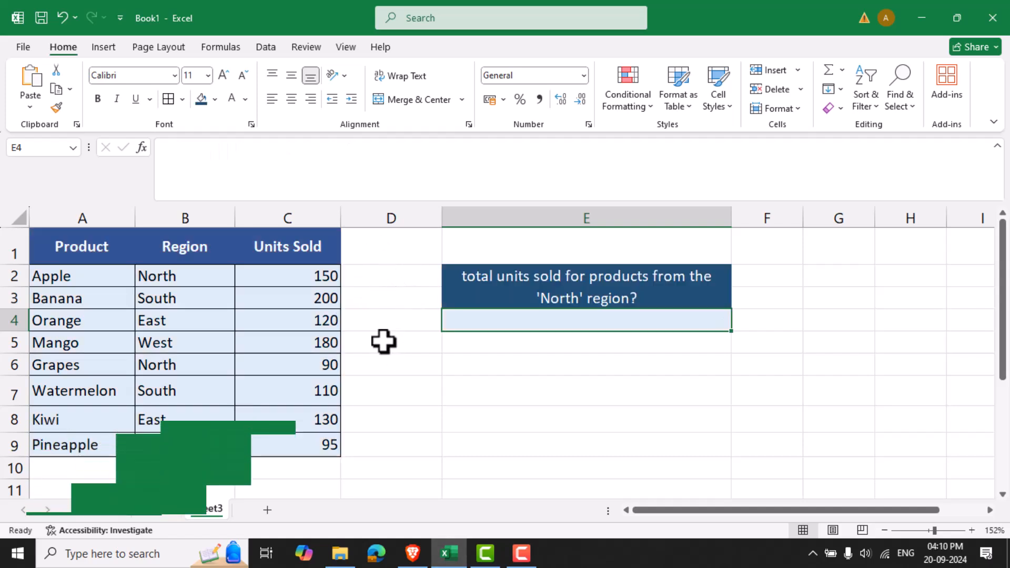
click(384, 342)
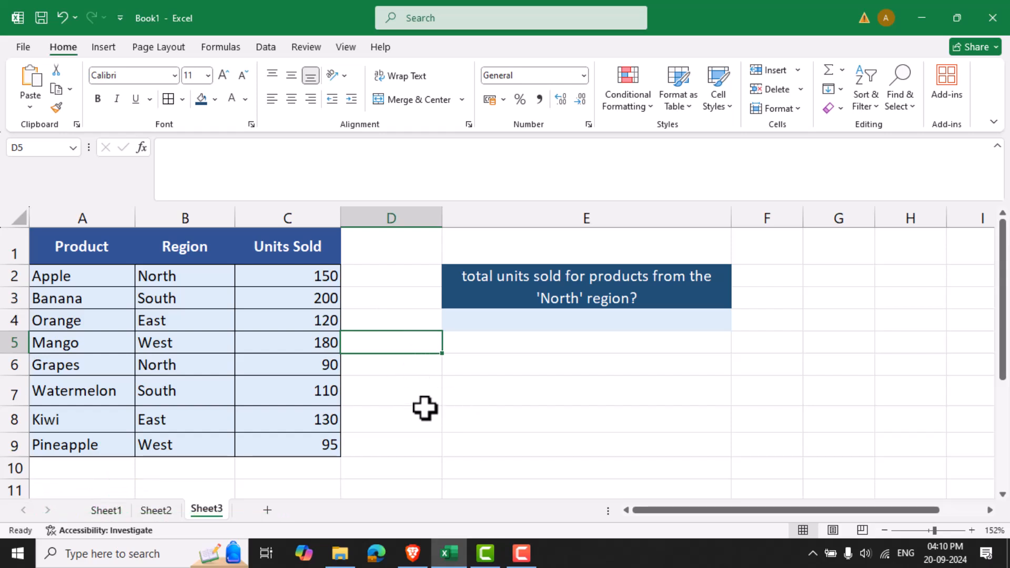
click(413, 368)
click(506, 409)
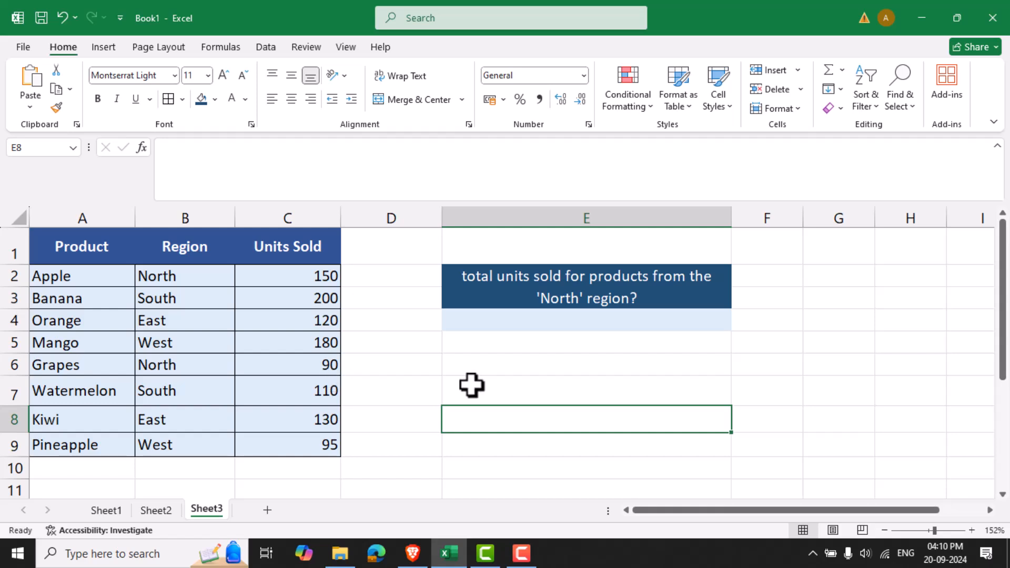
Enter =SUMIF(B2:B9, "North", C2:C9) in cell E4 to total the units sold for North region products.
click(507, 320)
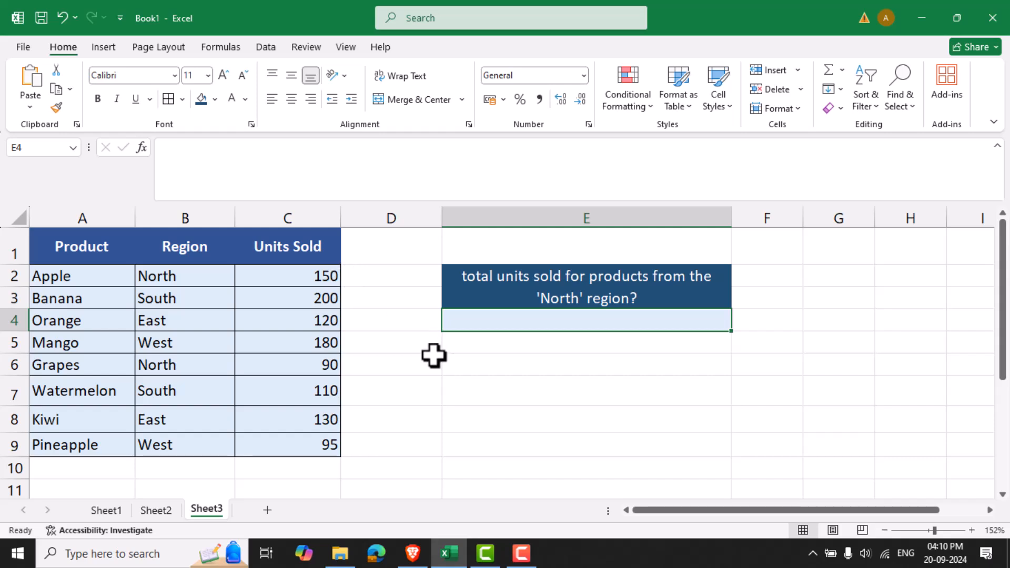
click(272, 171)
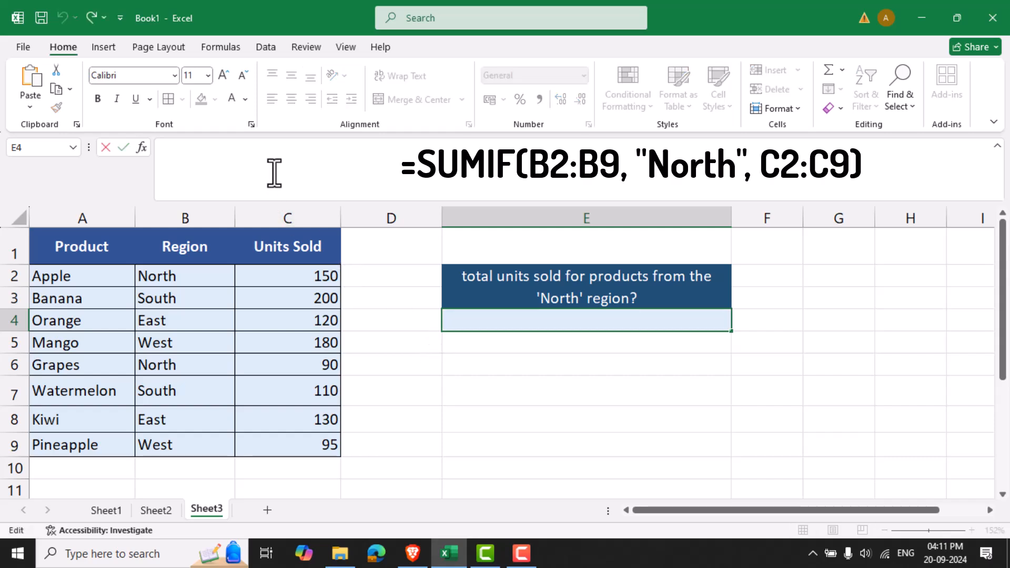
text(=SUMIF(B2:B9, "North", C2:C9))
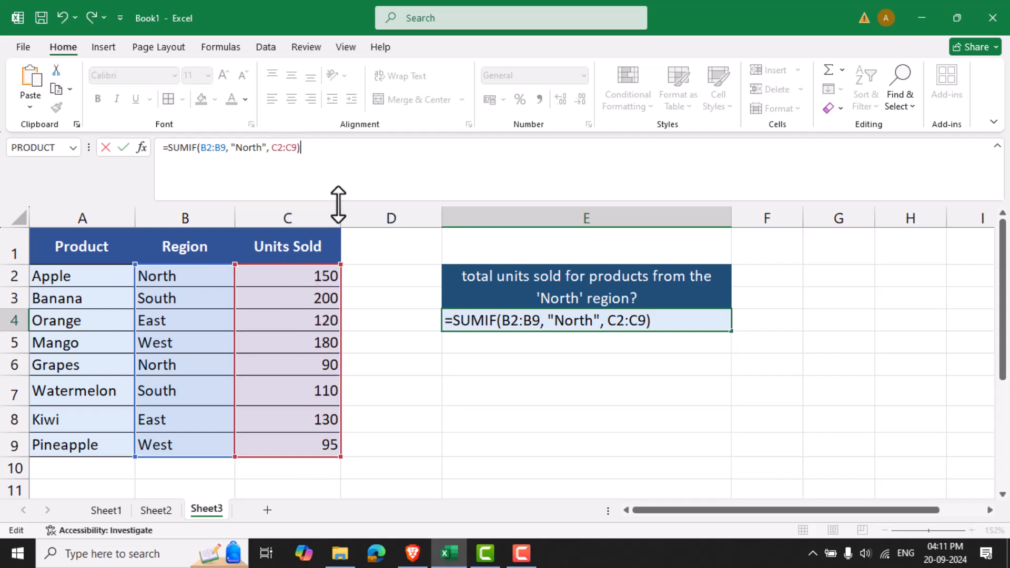
key(Return)
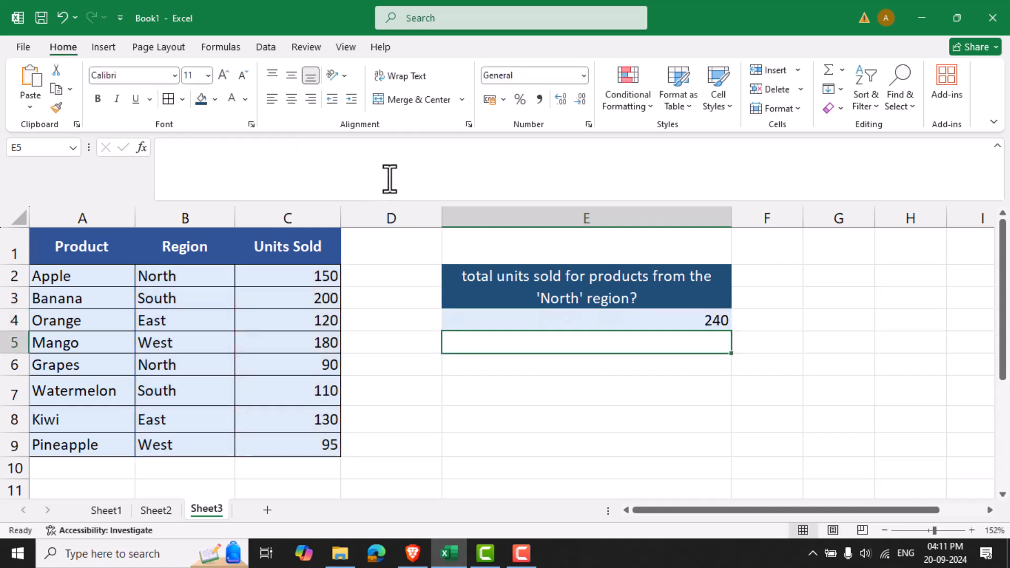
click(636, 319)
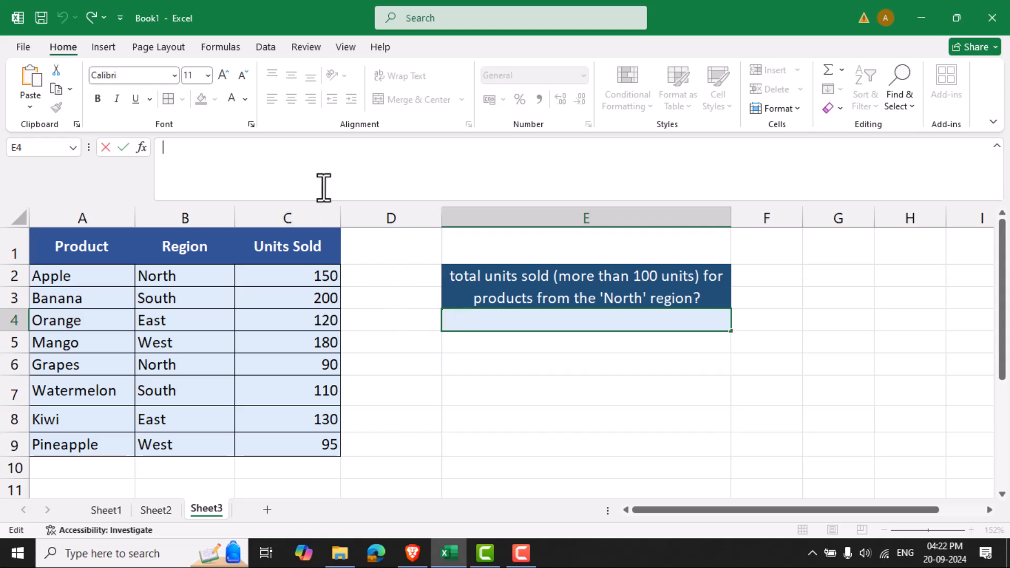
Enter =SUMIFS(C2:C9, B2:B9, "North", C2:C9, ">100") in cell E4 to total North region sales above 100 units.
text(=SUMIFS(C2:C9, B2:B9, "North", C2:C9, ">100"))
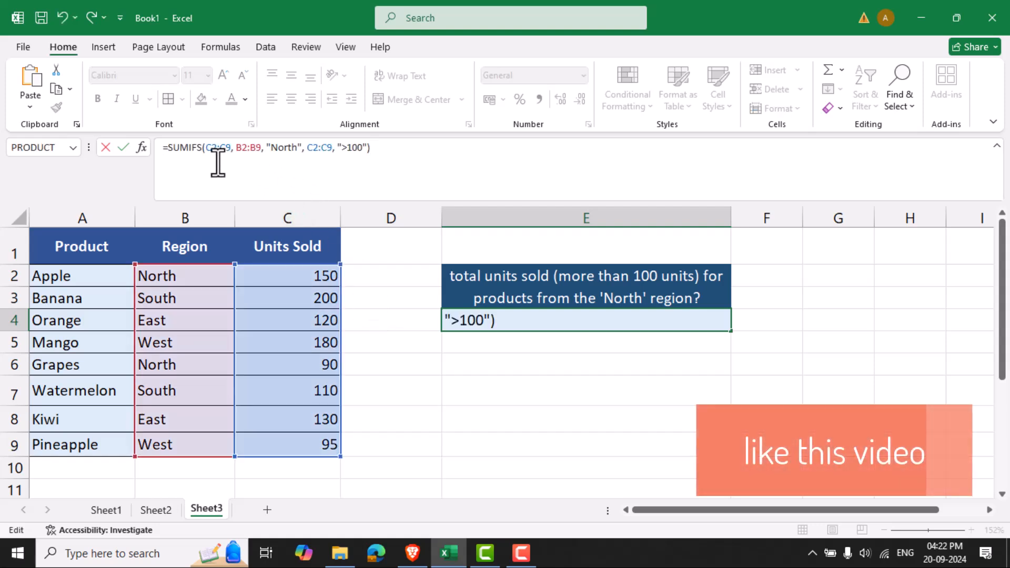
key(F9)
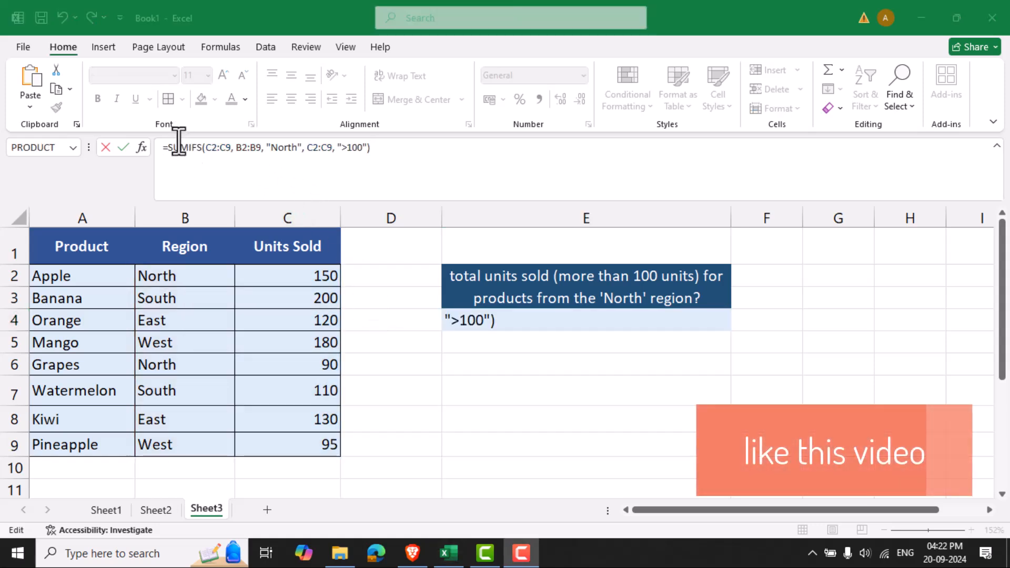
click(219, 156)
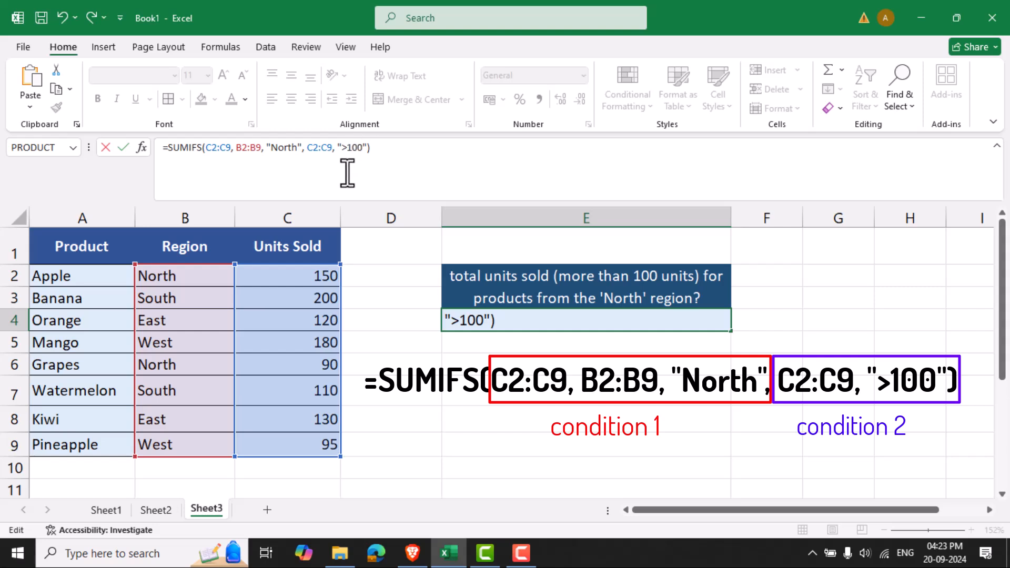
key(Return)
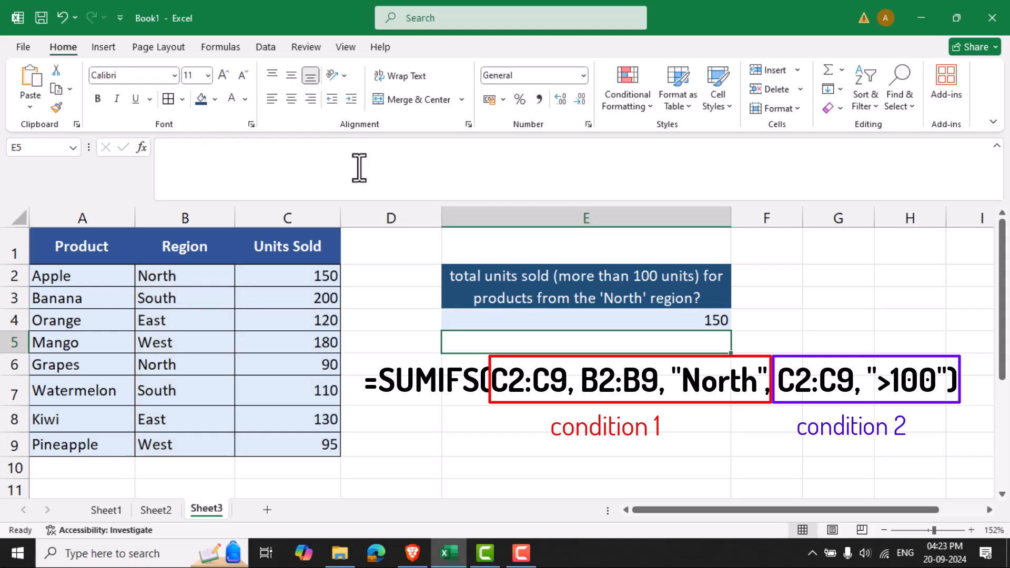
click(573, 317)
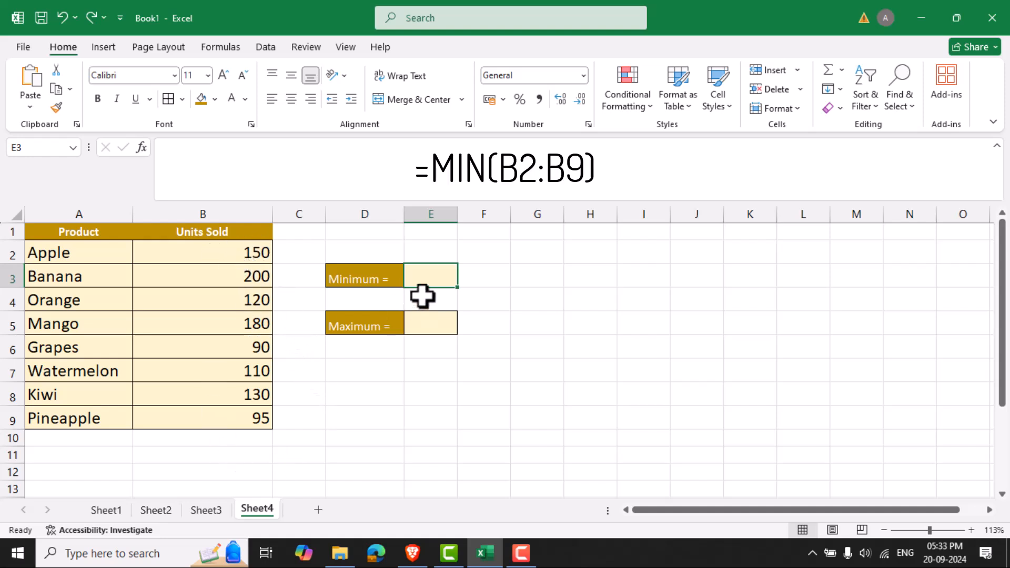
Enter =MIN(B2:B9) in cell E3 beside the Minimum label to return the lowest units sold.
click(214, 165)
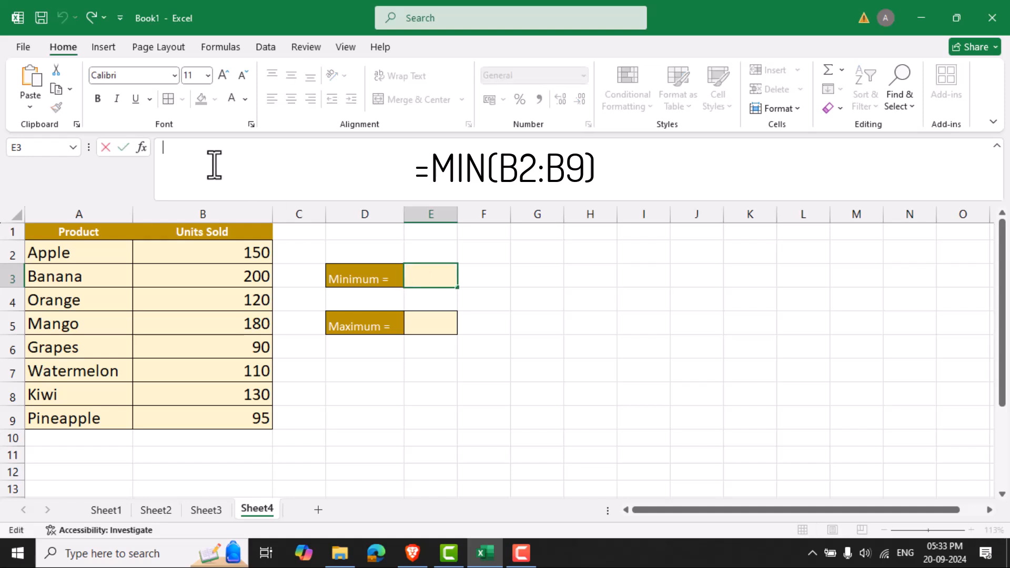
text(=m)
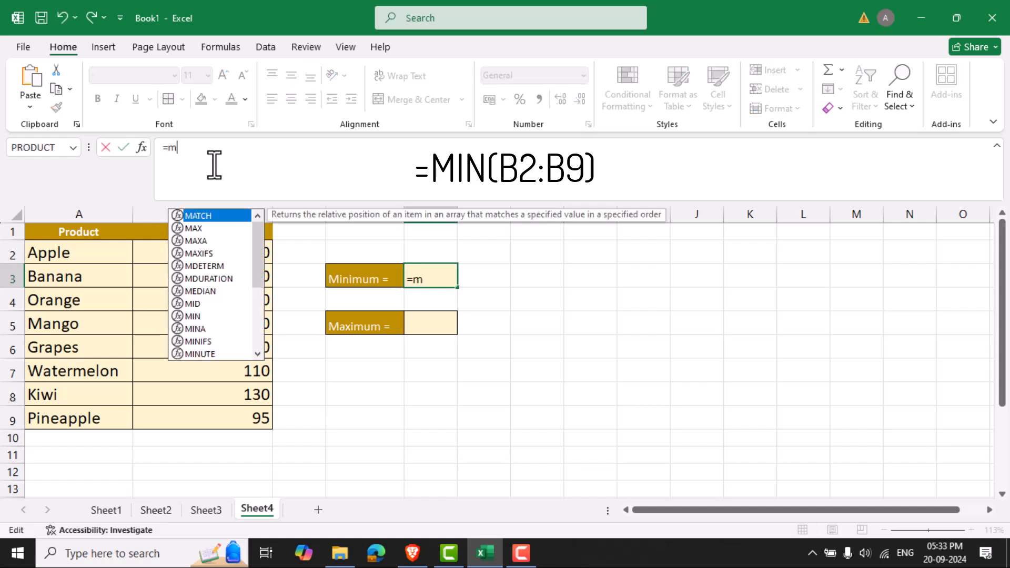
text(in()
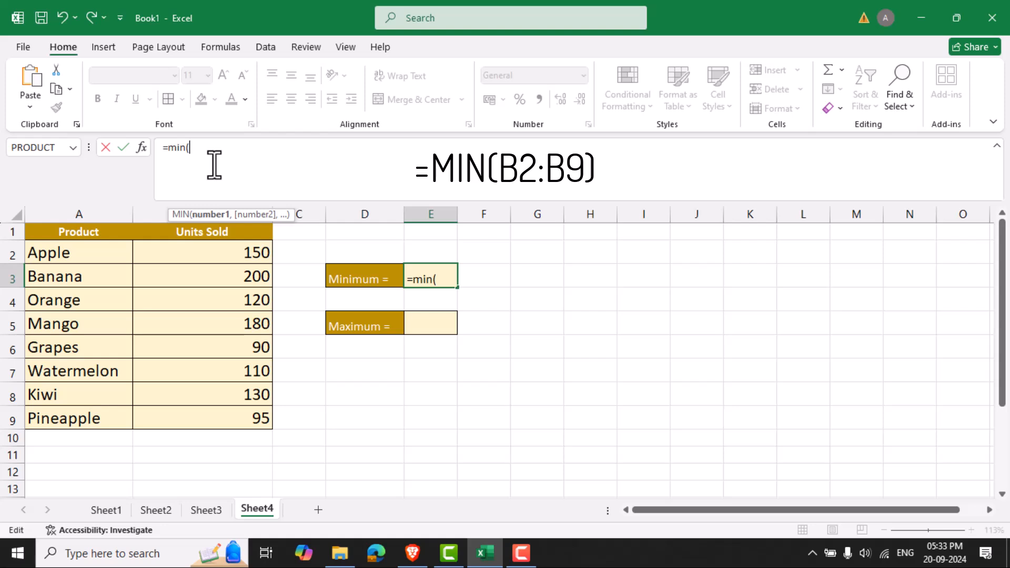
drag(235, 255, 224, 411)
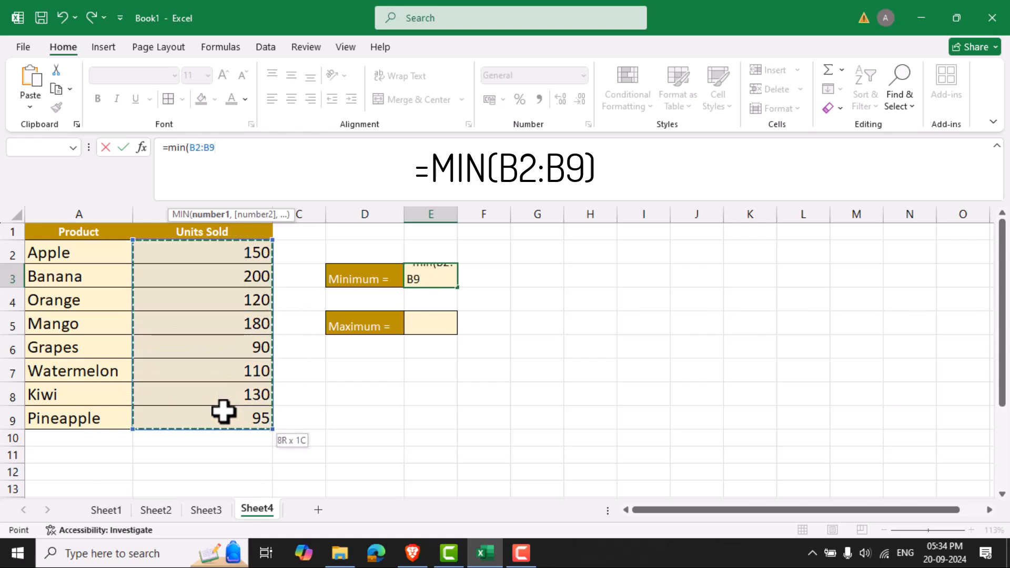
text())
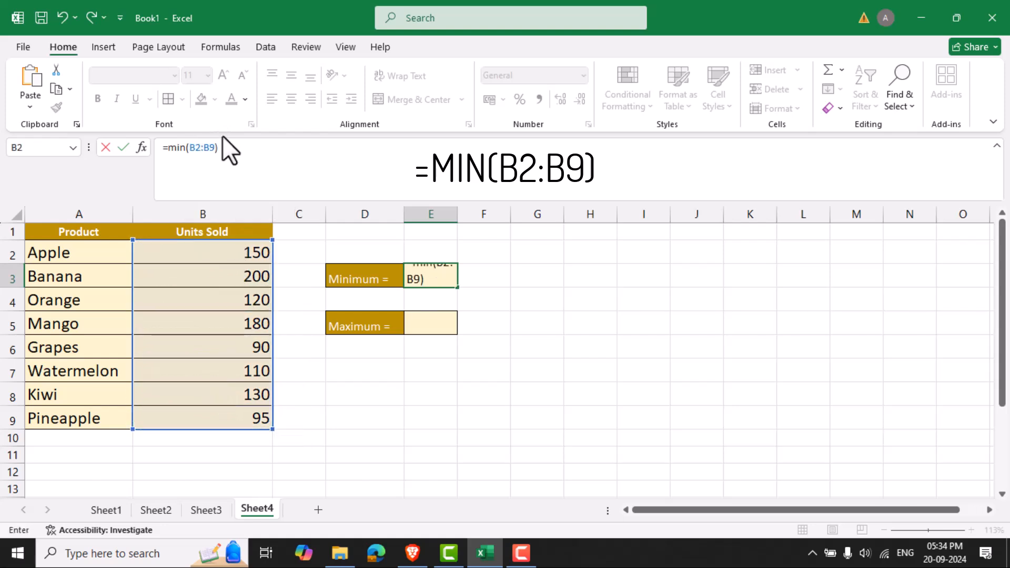
key(Return)
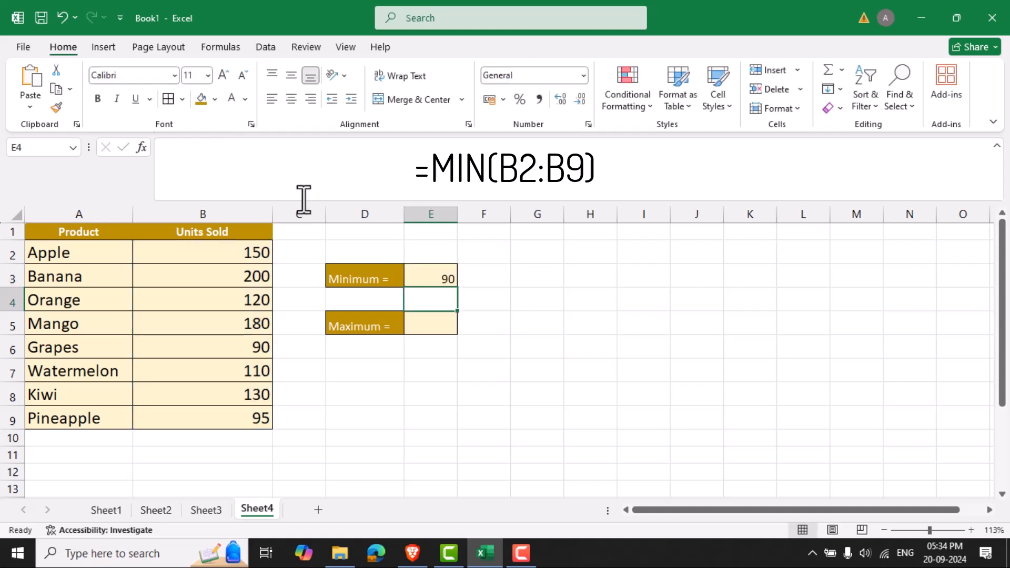
click(446, 272)
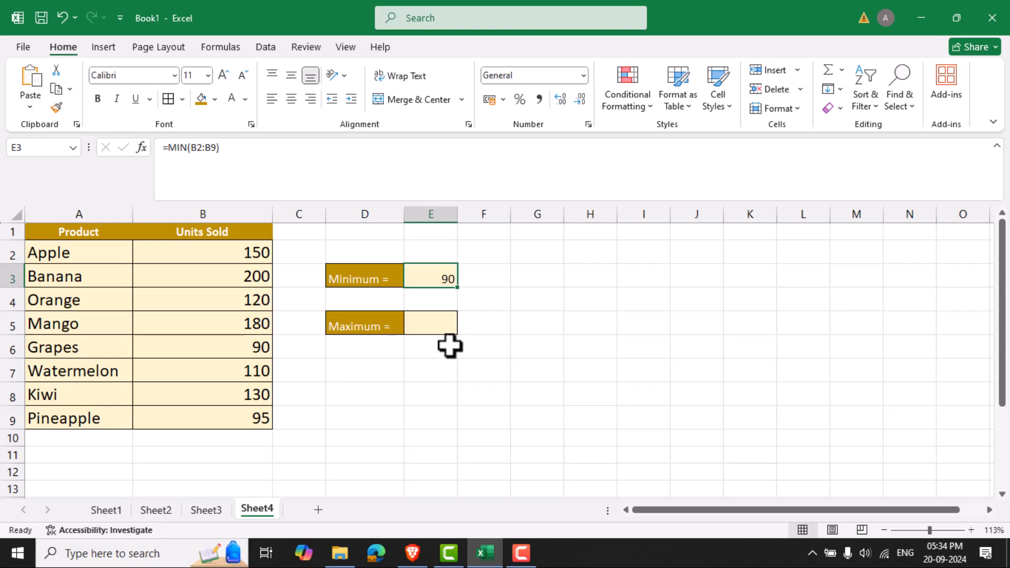
Enter =MAX(B2:B9) in cell E5 beside the Maximum label to return the highest units sold.
click(435, 323)
click(209, 171)
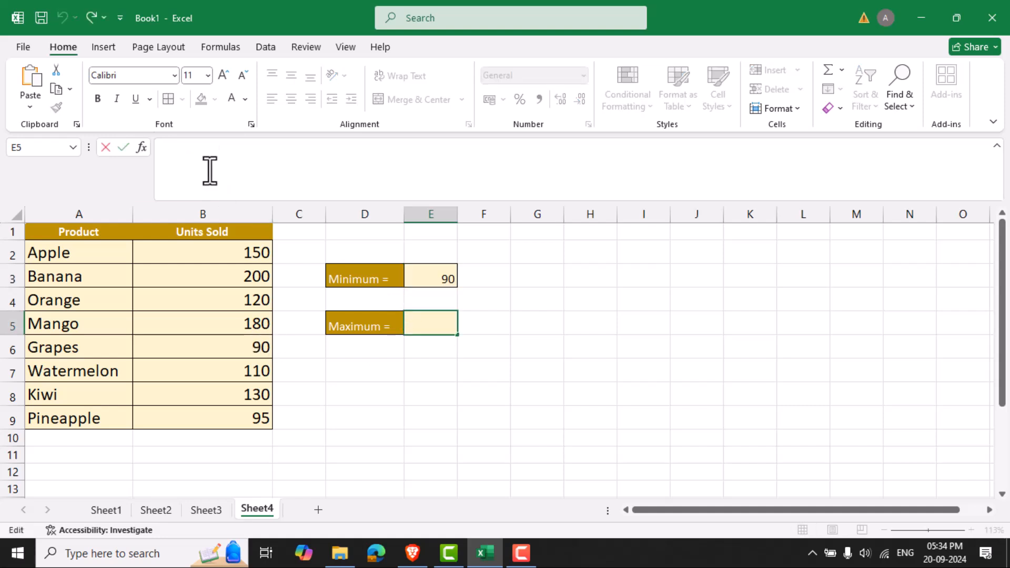
text(=max)
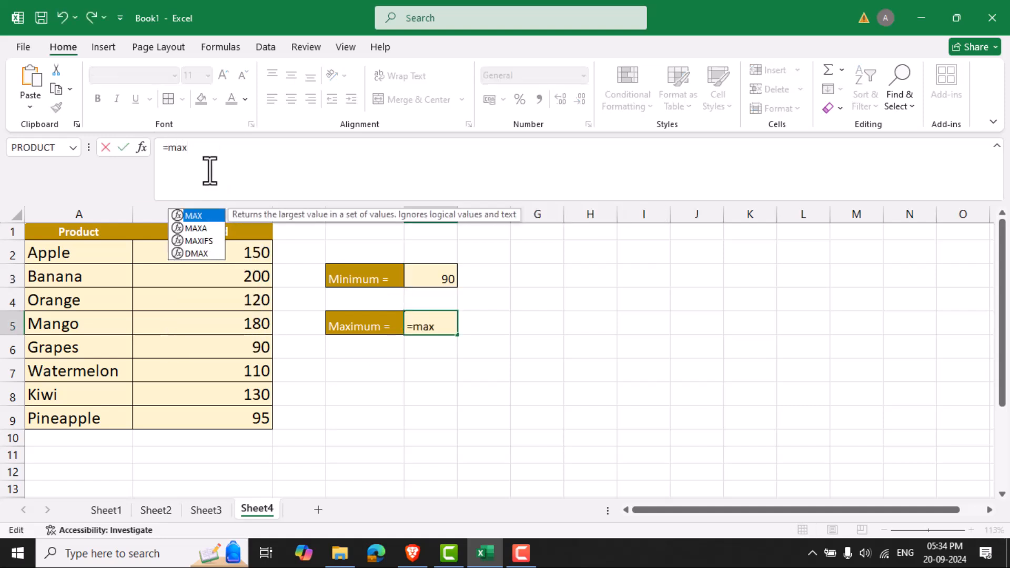
text(())
key(Left)
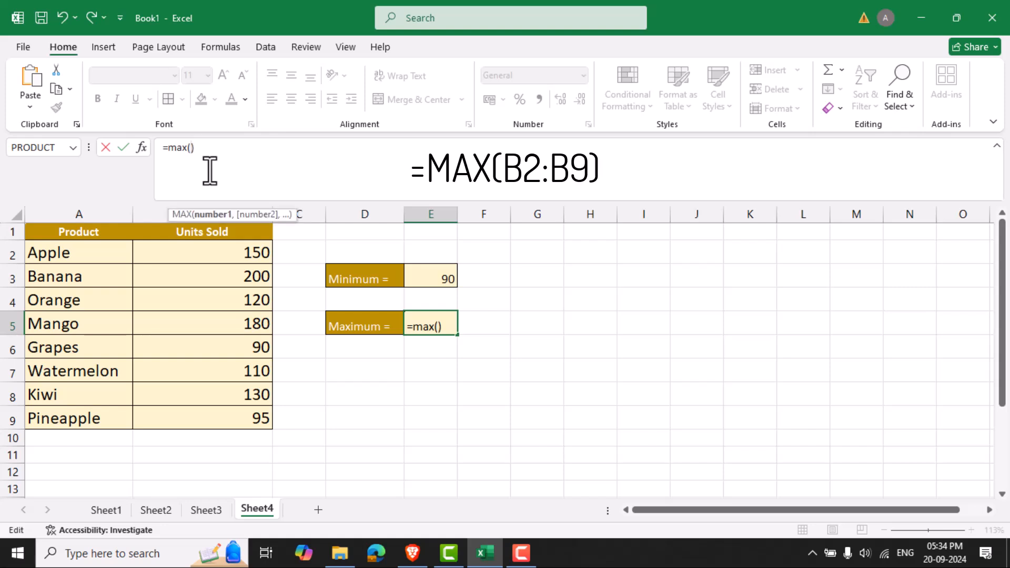
drag(225, 251, 235, 419)
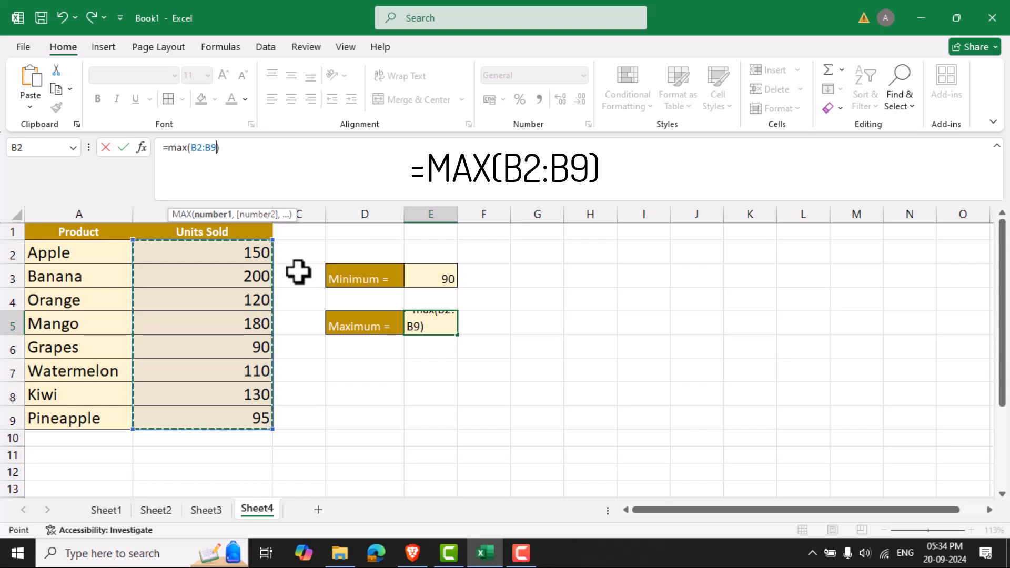
key(Return)
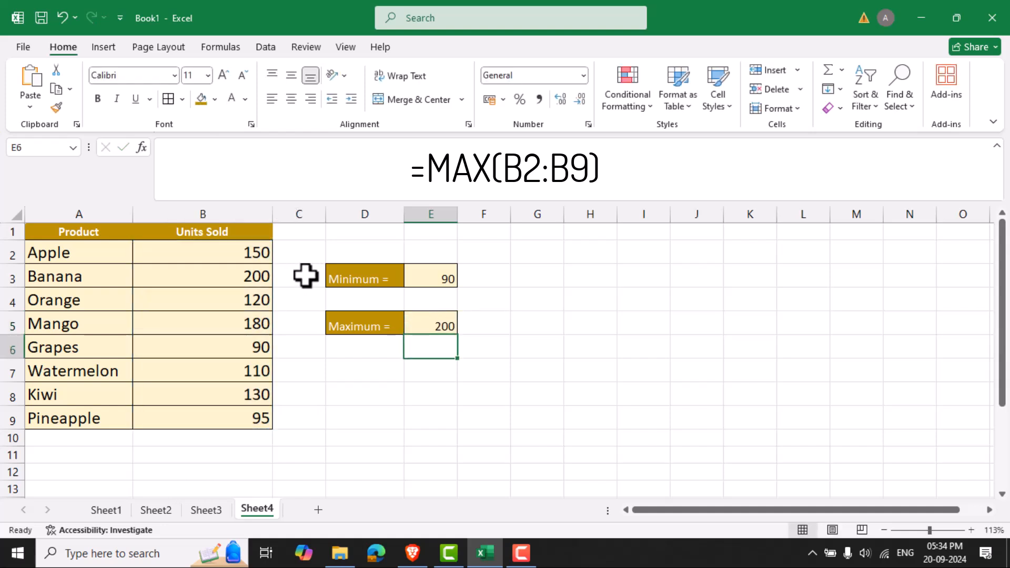
click(435, 322)
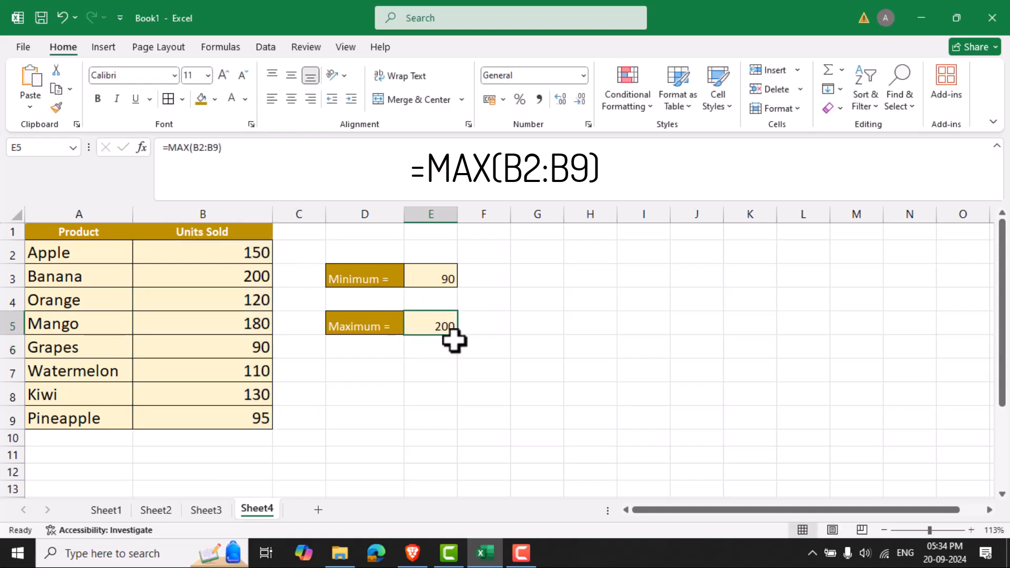